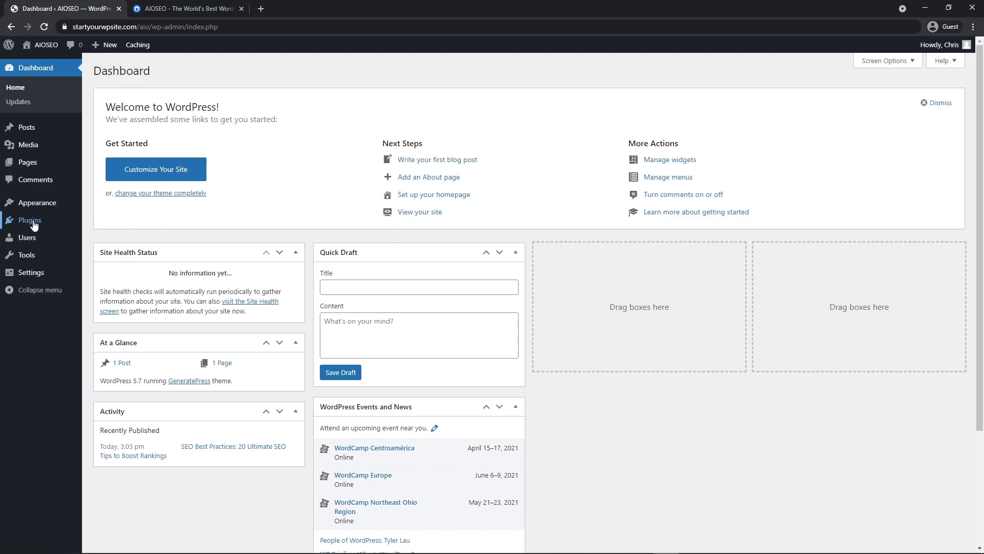
- Switch from the WordPress dashboard to the browser tab showing the aioseo.com homepage
mouse_move(27, 225)
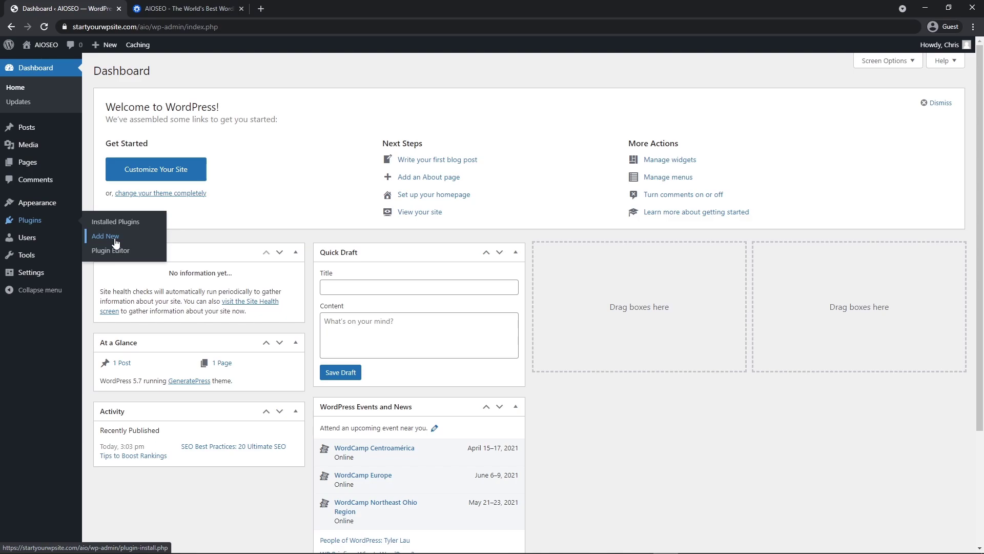
click(188, 11)
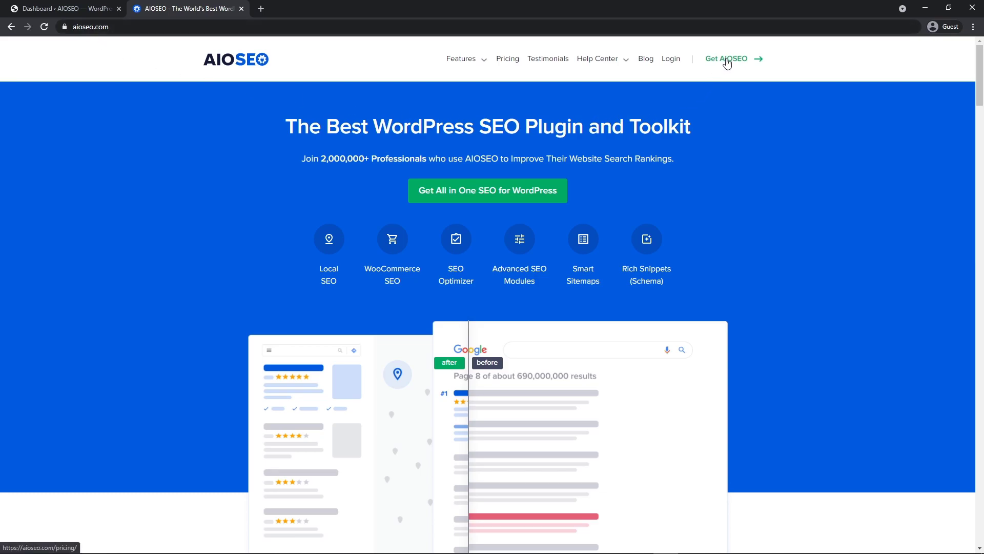
- Log in at aioseo.com, download aioseo-pro-v4.1.0.1.zip from Downloads, and copy the licence key
mouse_move(469, 64)
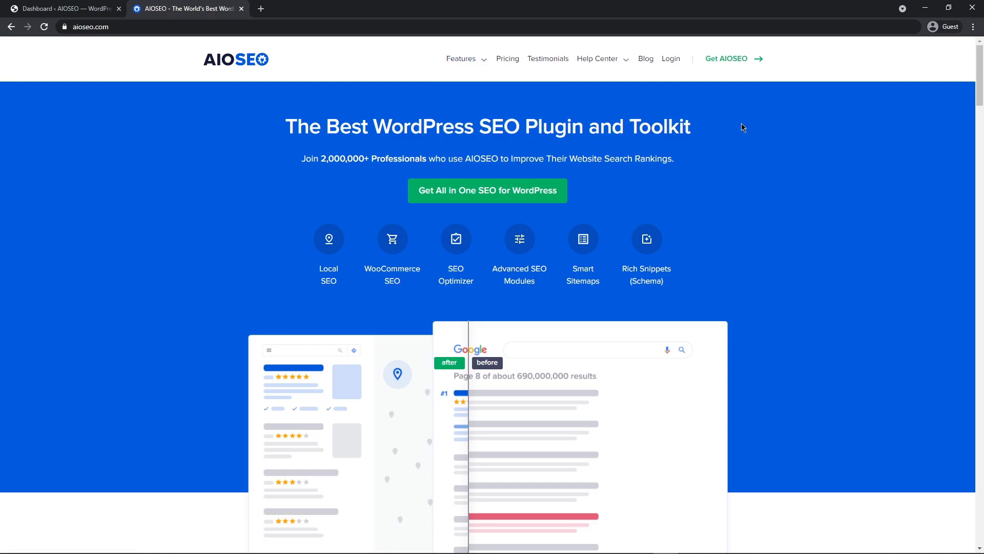
click(671, 61)
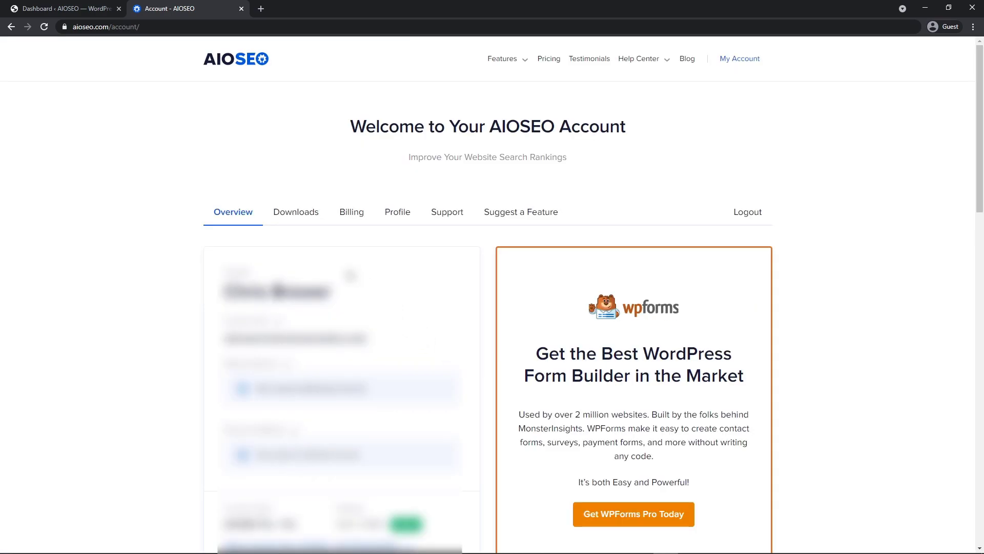
click(298, 212)
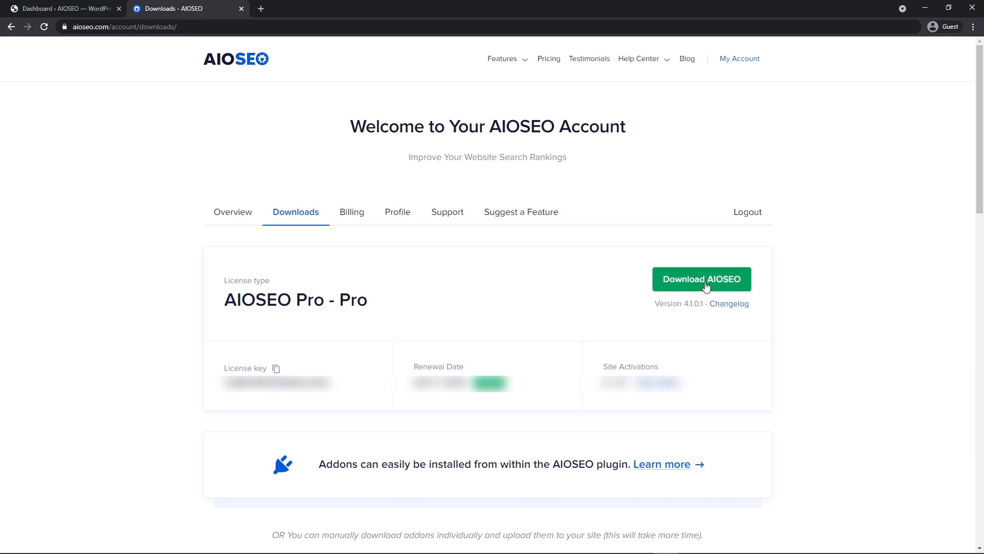
click(706, 287)
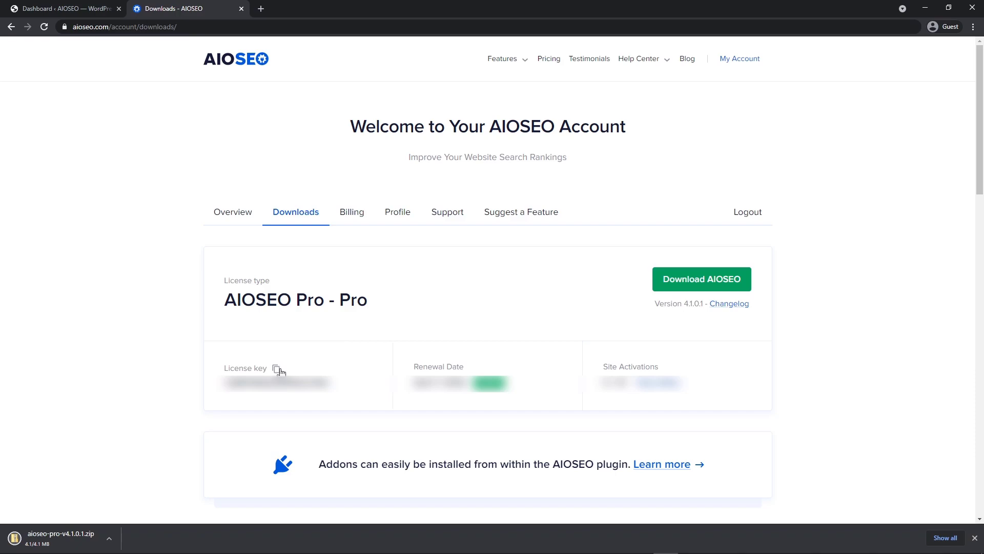
click(278, 370)
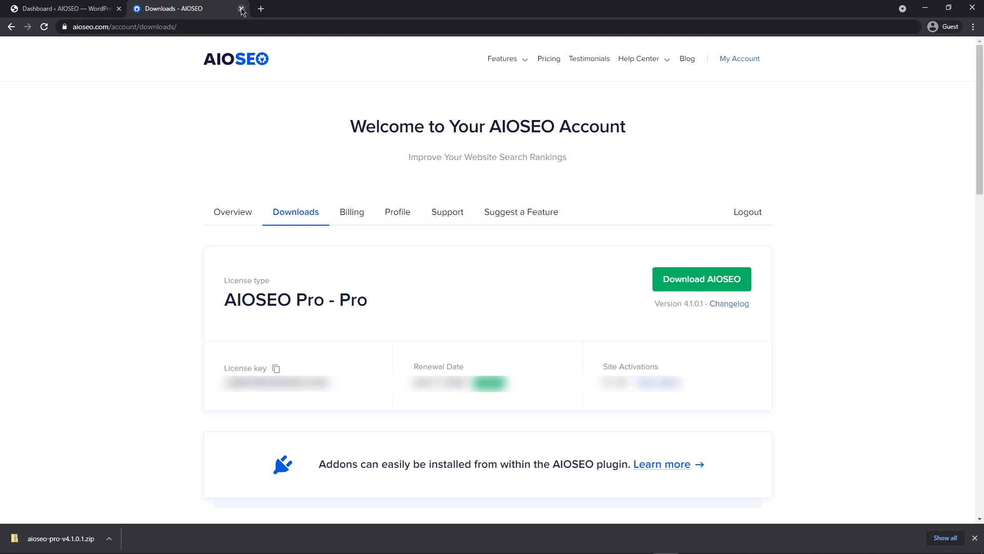
- Upload aioseo-pro-v4.1.0.1.zip through Plugins > Add New, install it, and activate it
click(241, 9)
mouse_move(46, 220)
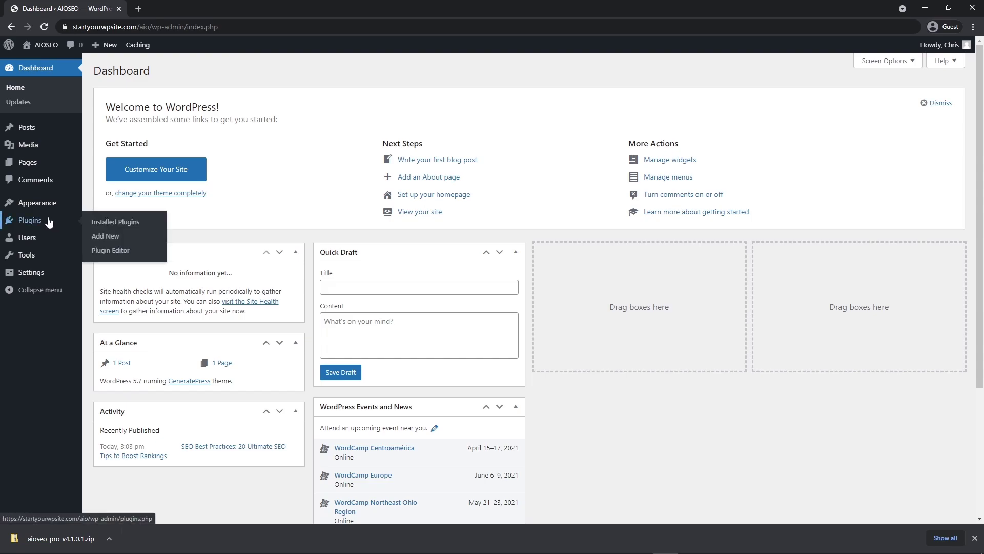
click(115, 239)
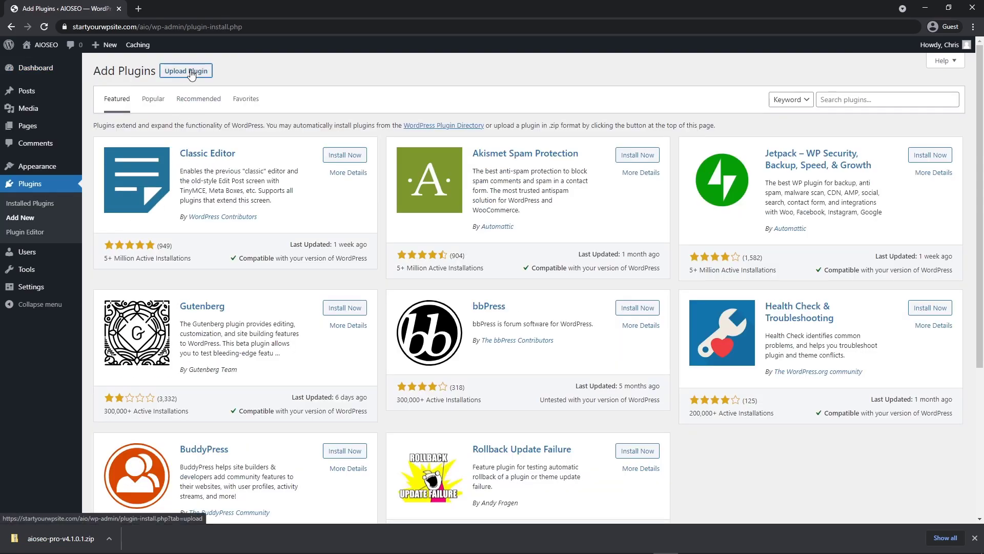
click(190, 72)
drag(72, 538, 461, 164)
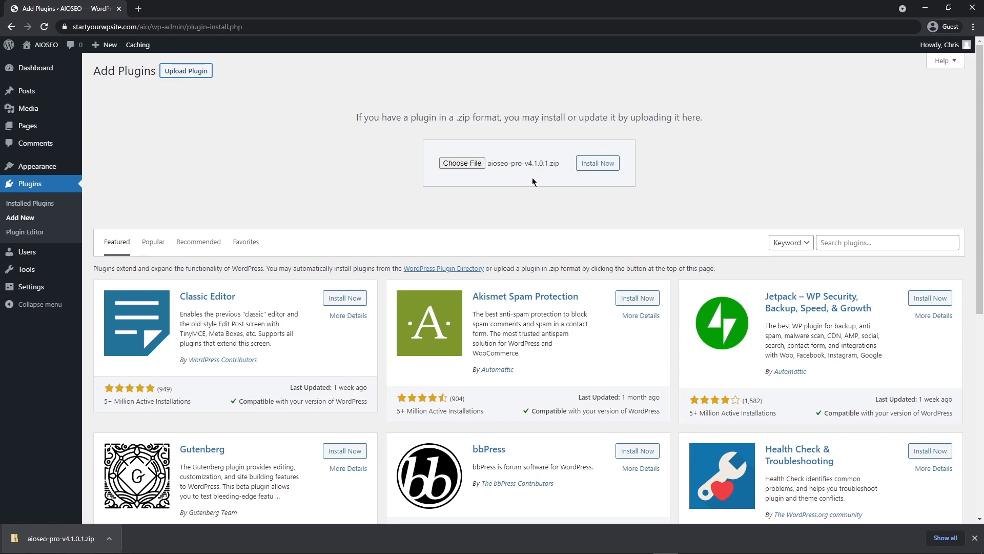
click(598, 163)
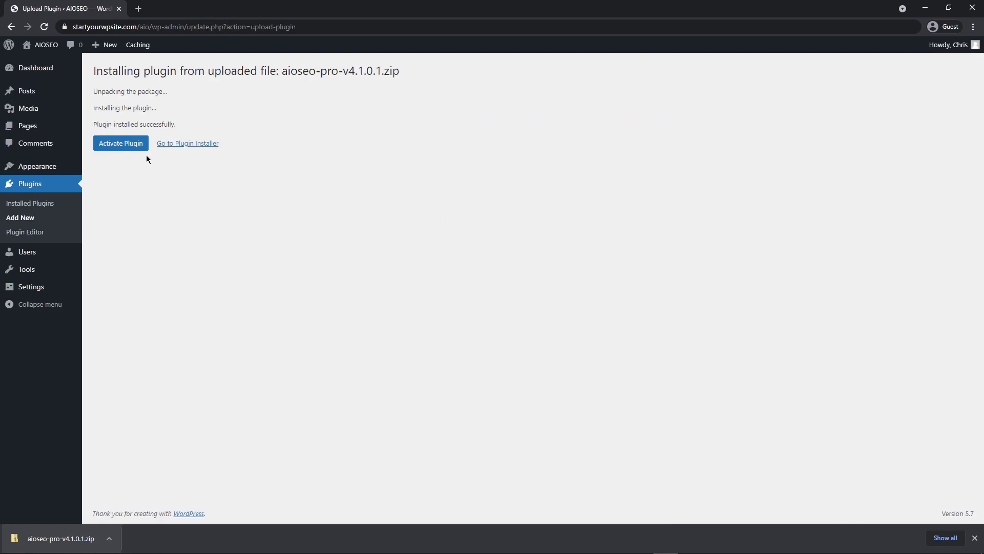
click(125, 144)
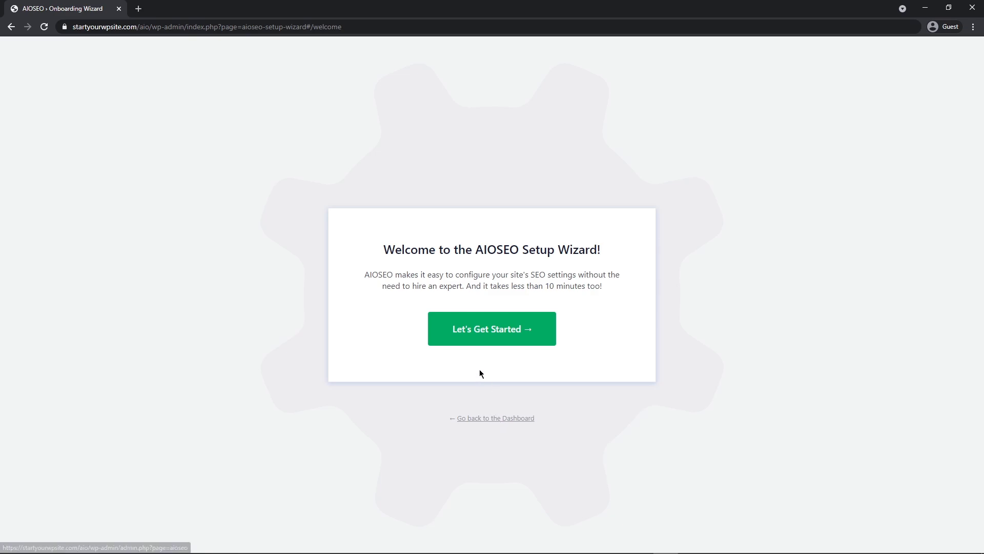
- Start the wizard, keep Blog with the default home page title and meta description tags, and save
click(492, 332)
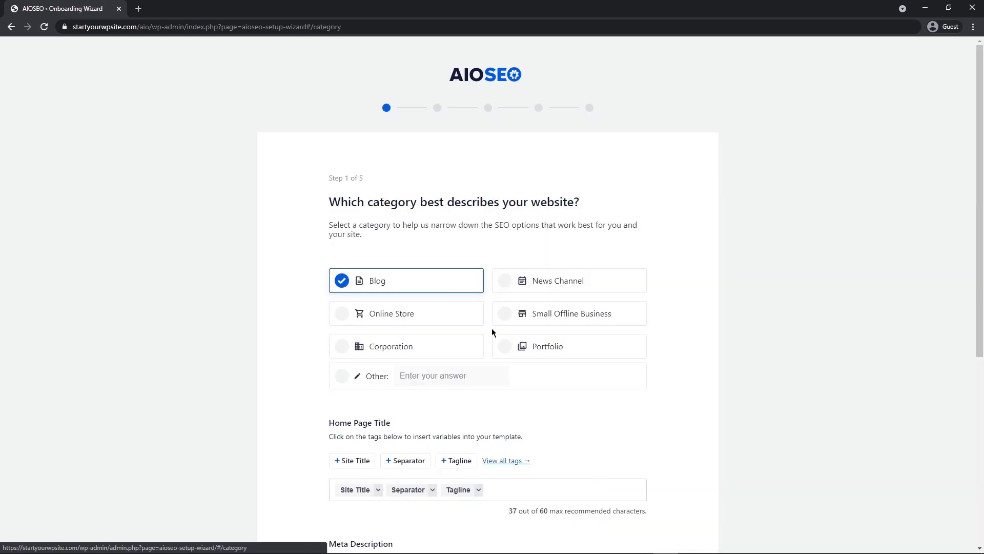
scroll(491, 328, down, 2)
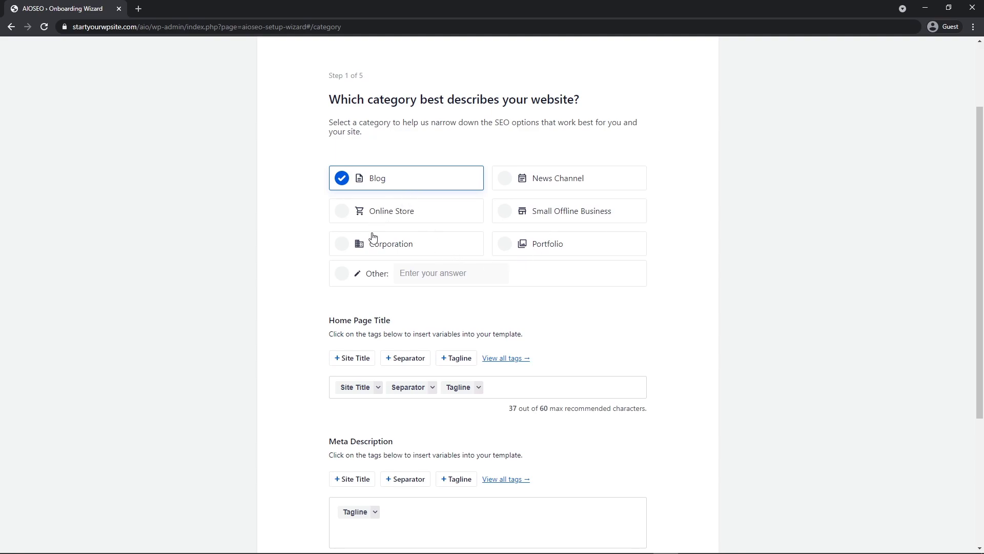
scroll(373, 246, down, 2)
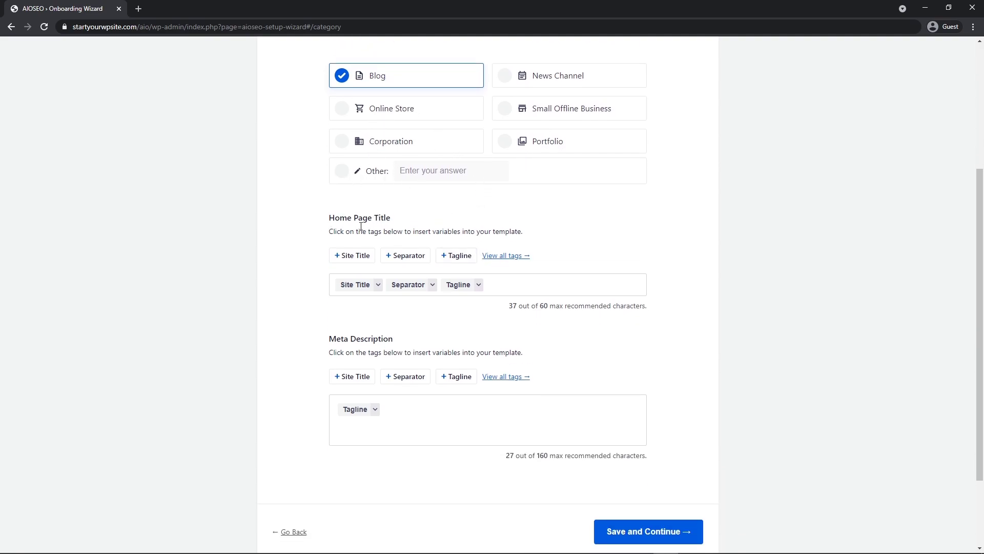
scroll(362, 226, down, 1)
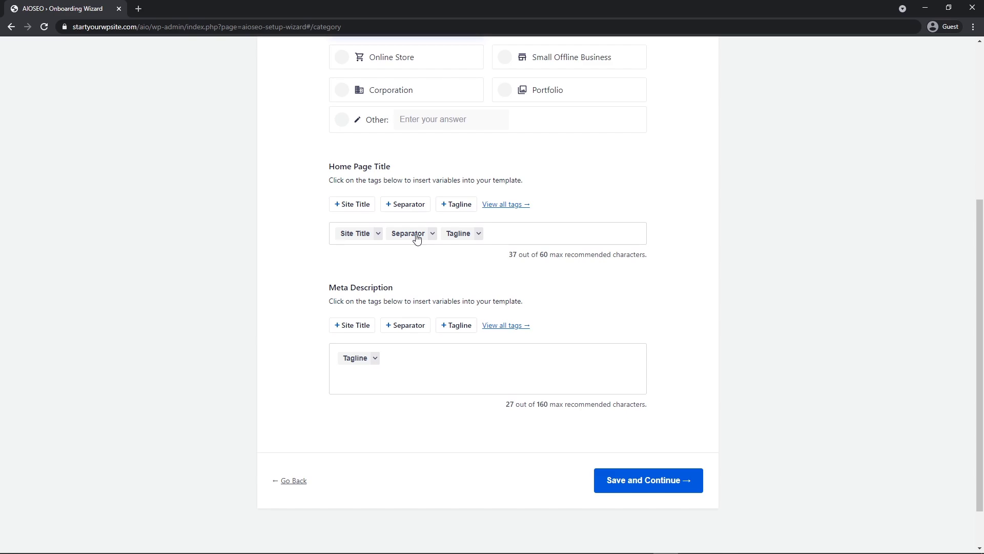
scroll(758, 279, down, 1)
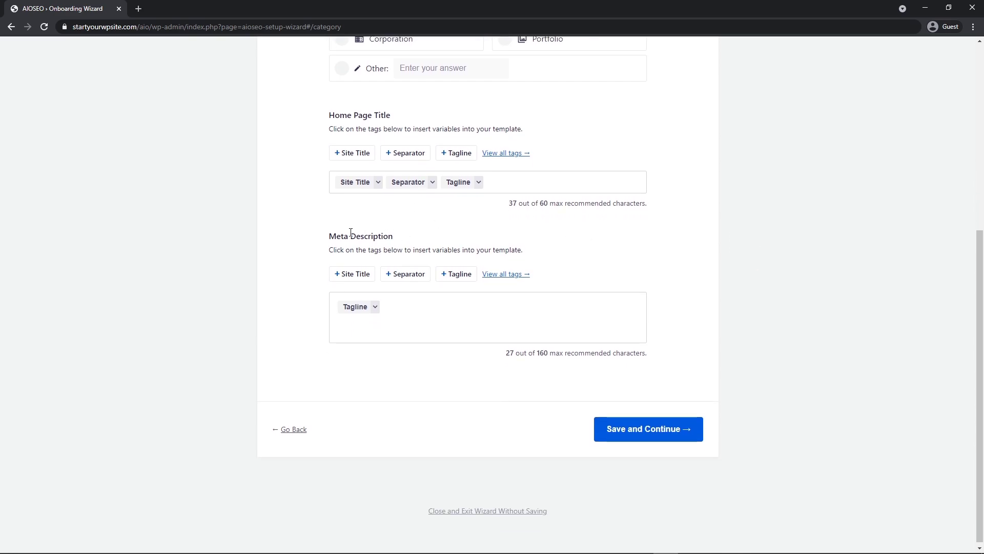
click(505, 274)
scroll(503, 361, down, 1)
drag(504, 364, 518, 403)
click(653, 431)
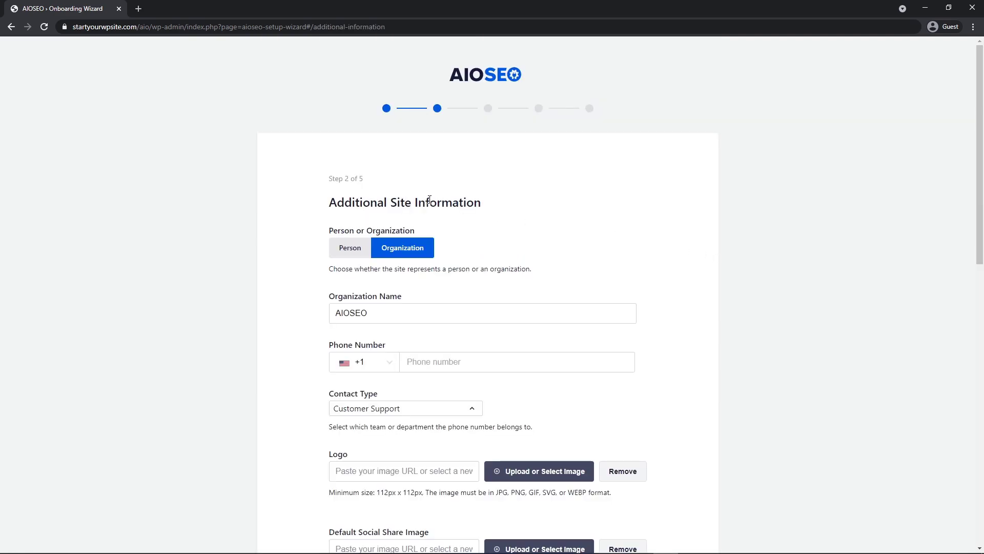
- Keep Organization selected, enter the organization's phone number, and choose Customer Support as contact type
click(350, 248)
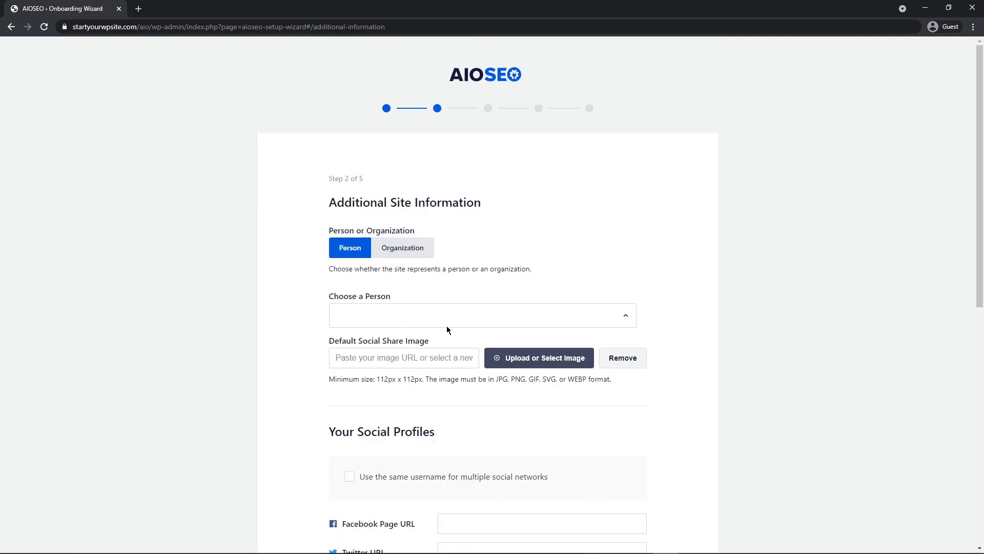
click(402, 248)
scroll(411, 261, down, 2)
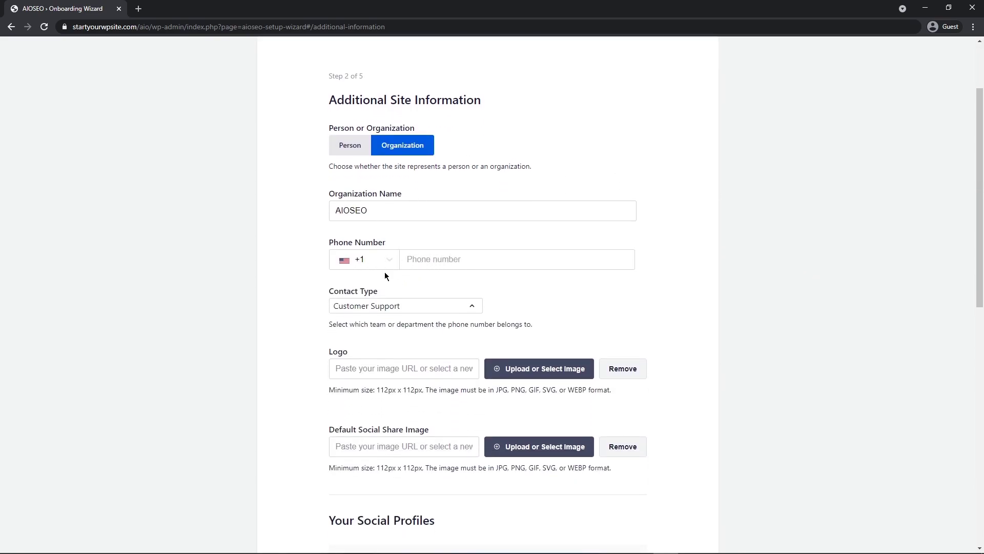
click(425, 261)
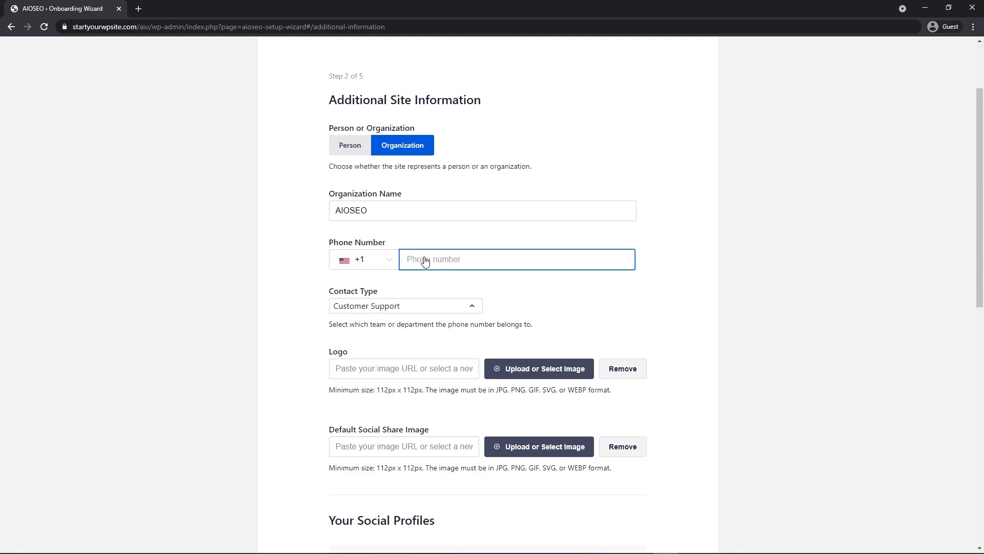
text((888) 555-5555)
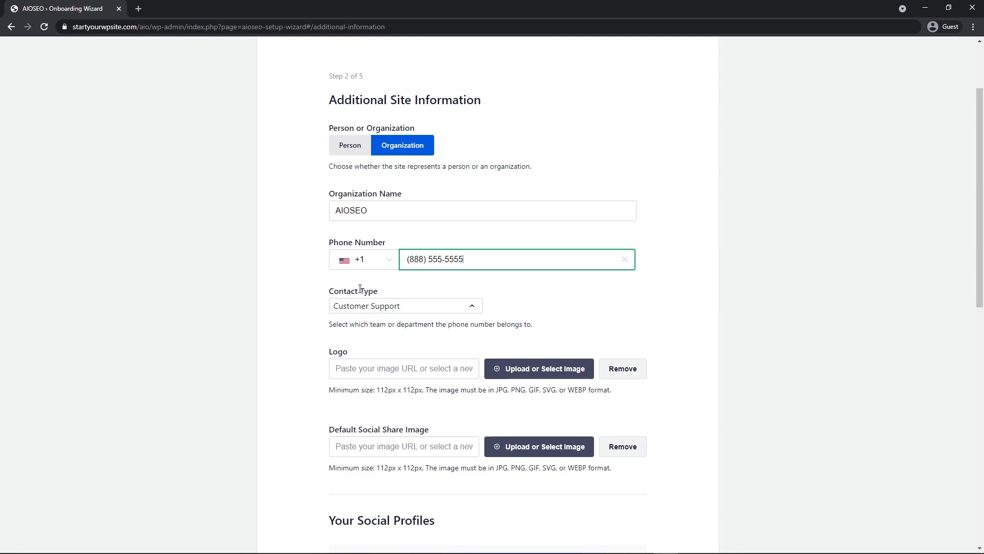
click(393, 306)
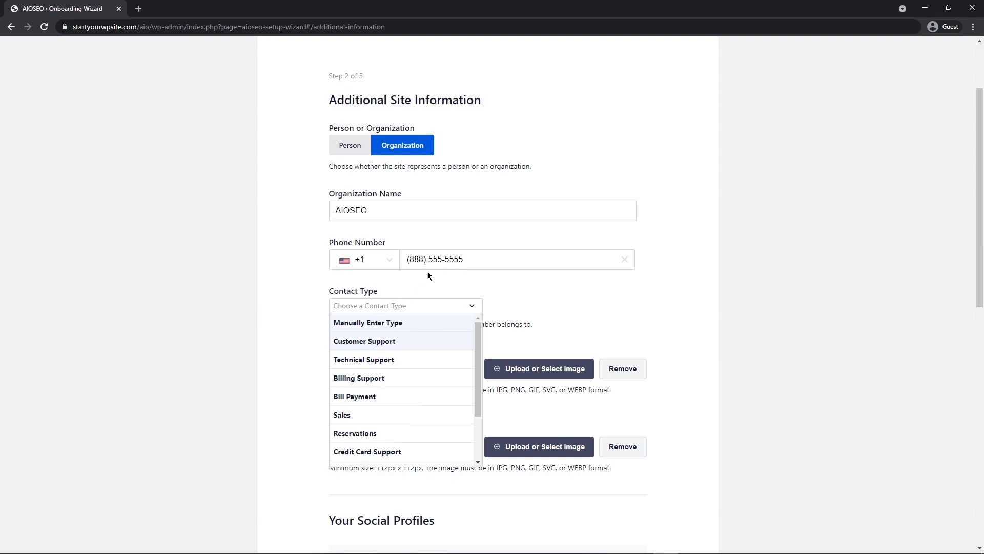
click(368, 342)
- Set the AIOSEO logo from the media library as the organization logo
scroll(438, 326, down, 2)
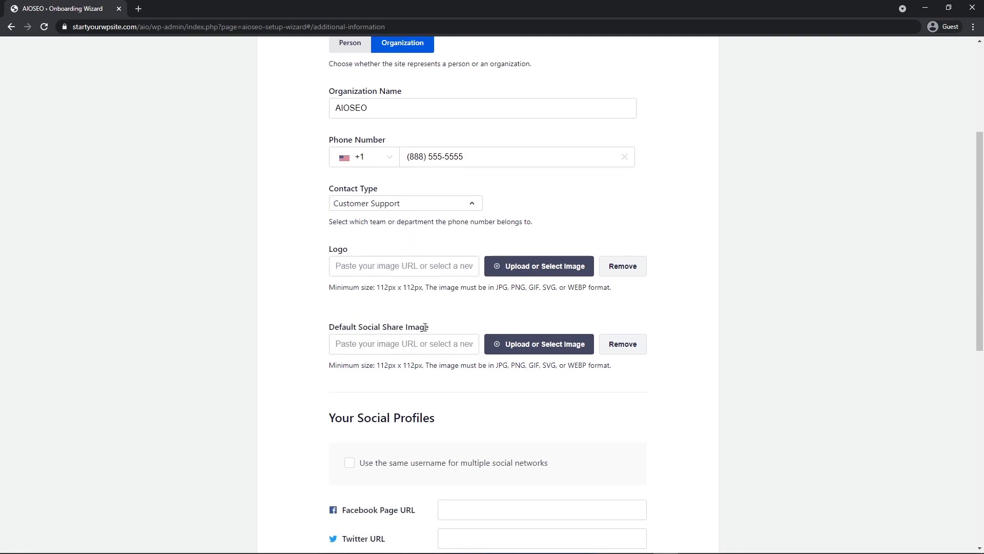
click(546, 266)
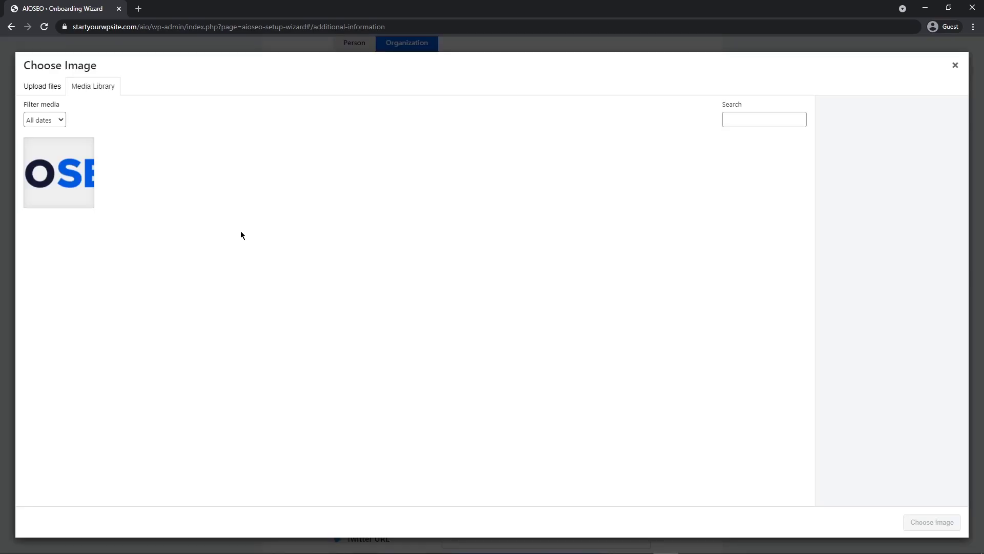
click(67, 181)
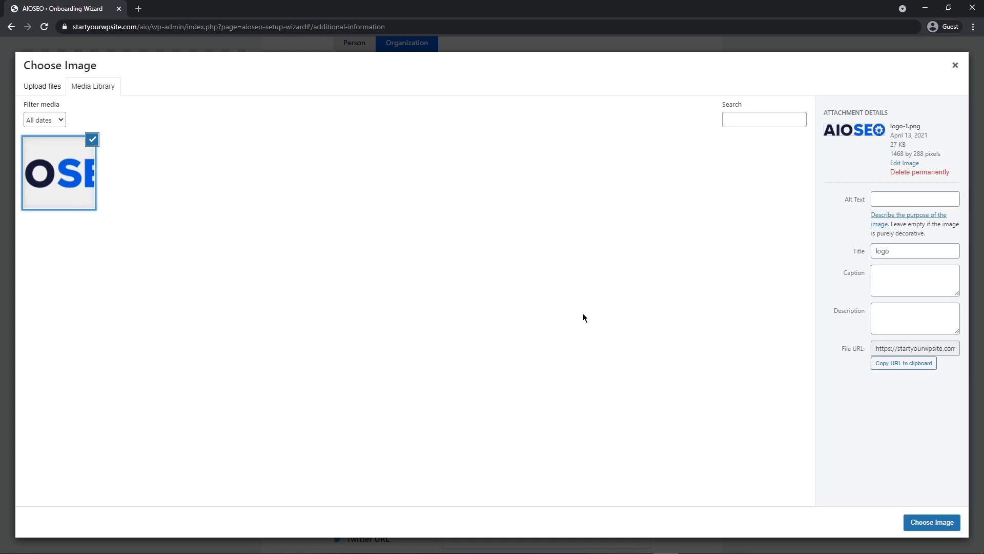
click(923, 521)
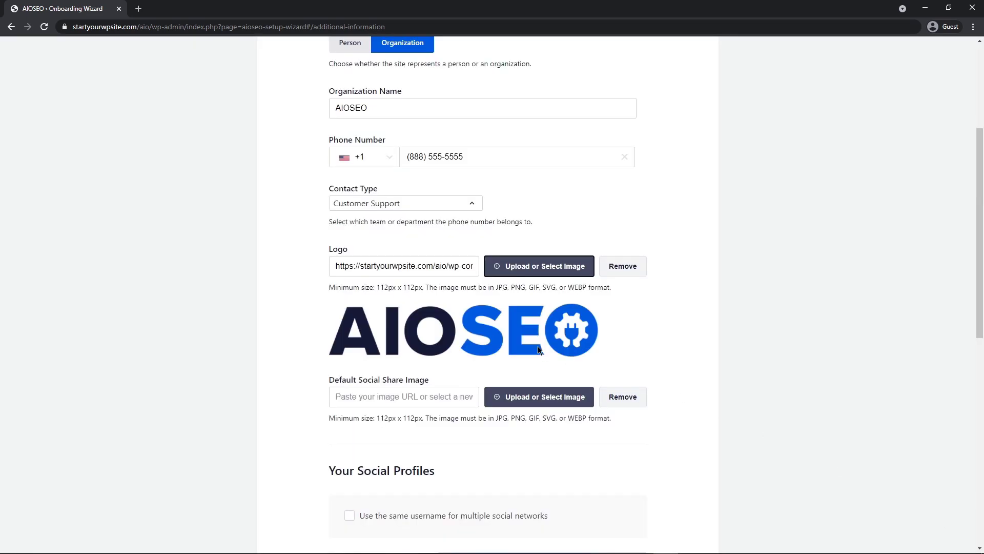
scroll(743, 386, down, 3)
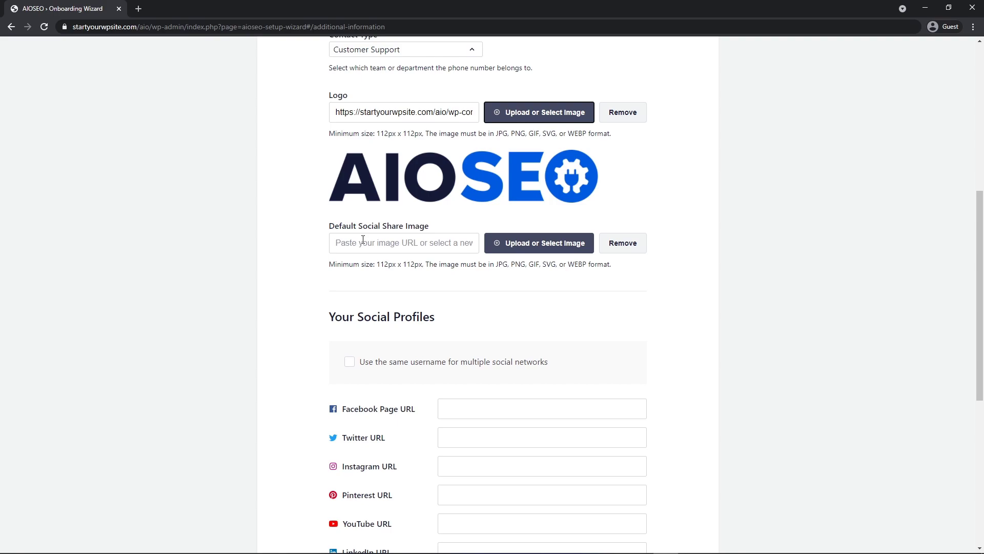
- Enable one shared username, aioseo, for multiple social networks, keeping Facebook included
scroll(771, 297, down, 3)
scroll(770, 289, down, 1)
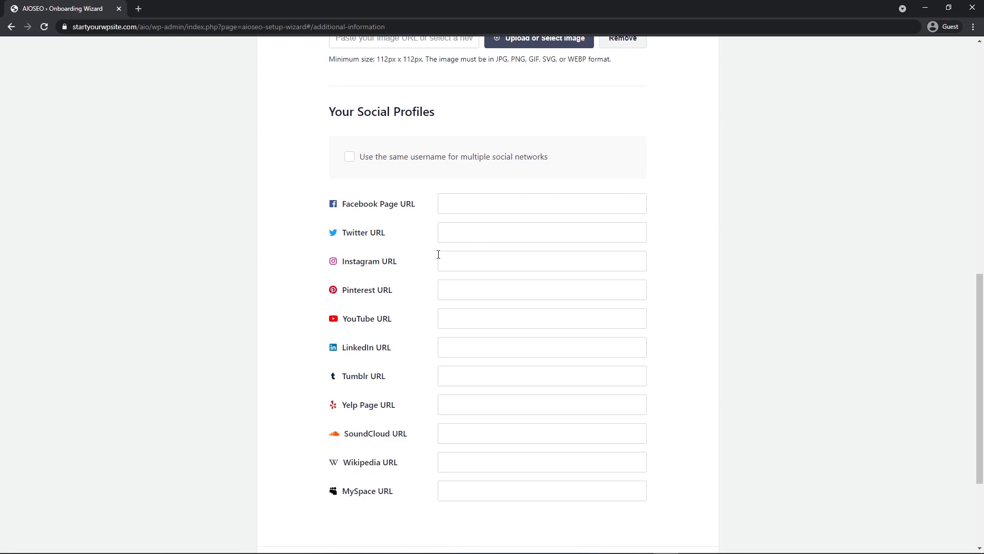
double_click(405, 203)
click(350, 158)
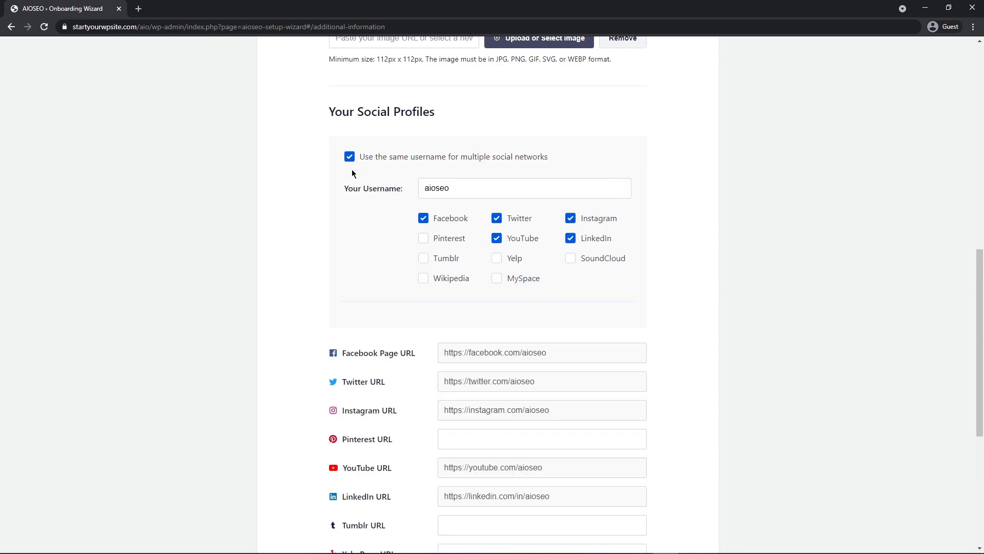
click(440, 222)
click(447, 238)
click(448, 217)
double_click(437, 189)
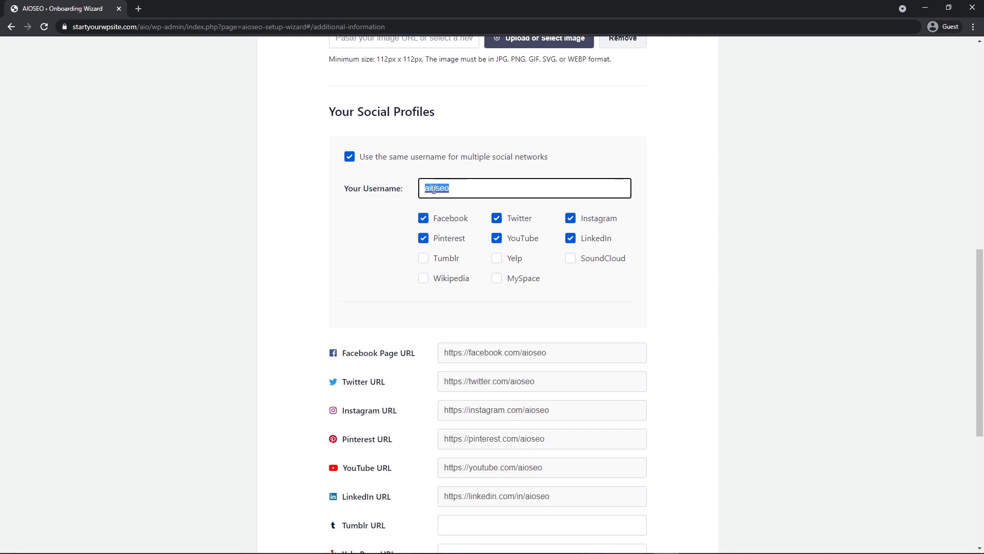
click(709, 220)
- Drop Pinterest, add Tumblr, Yelp and MySpace to the shared networks, and save the step
click(446, 238)
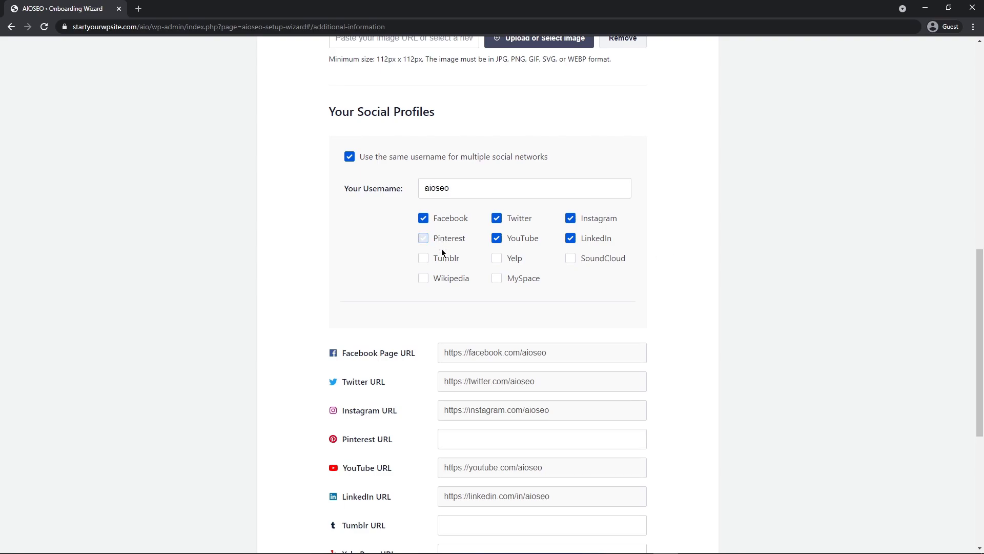
click(442, 258)
click(507, 259)
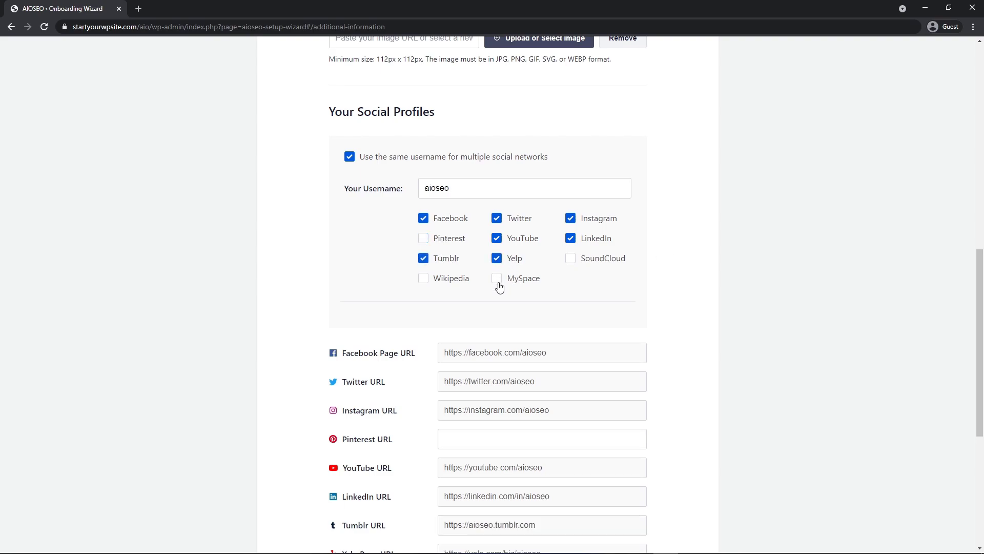
click(499, 284)
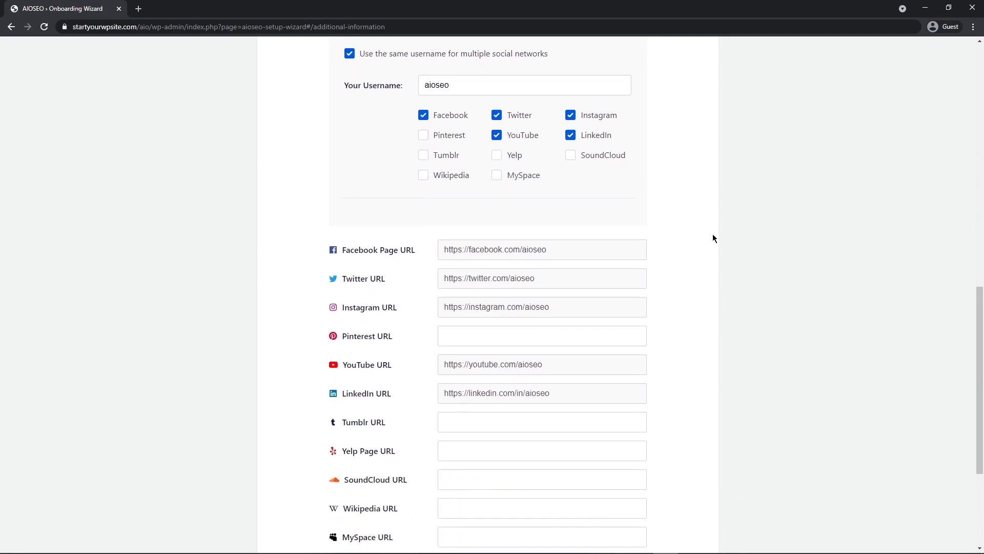
scroll(712, 234, down, 4)
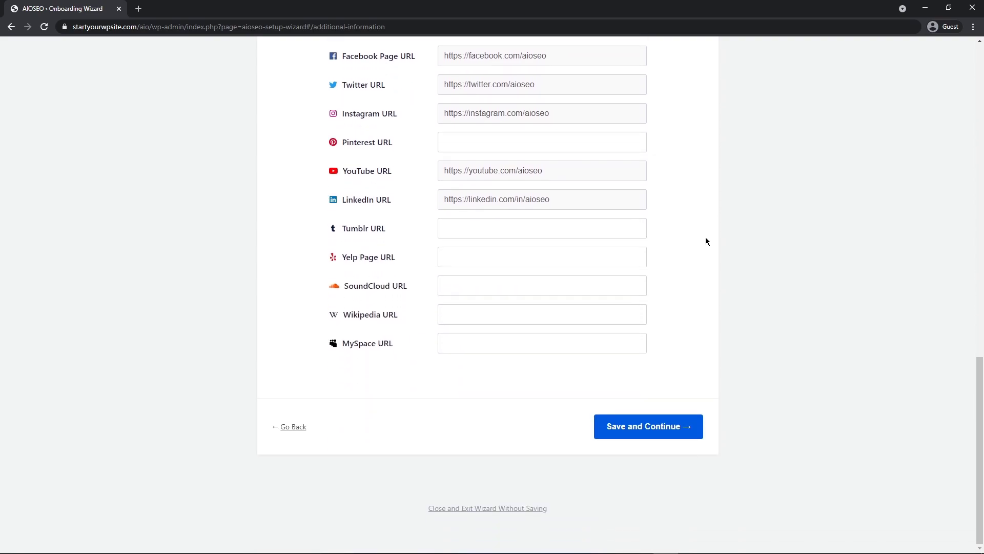
click(667, 426)
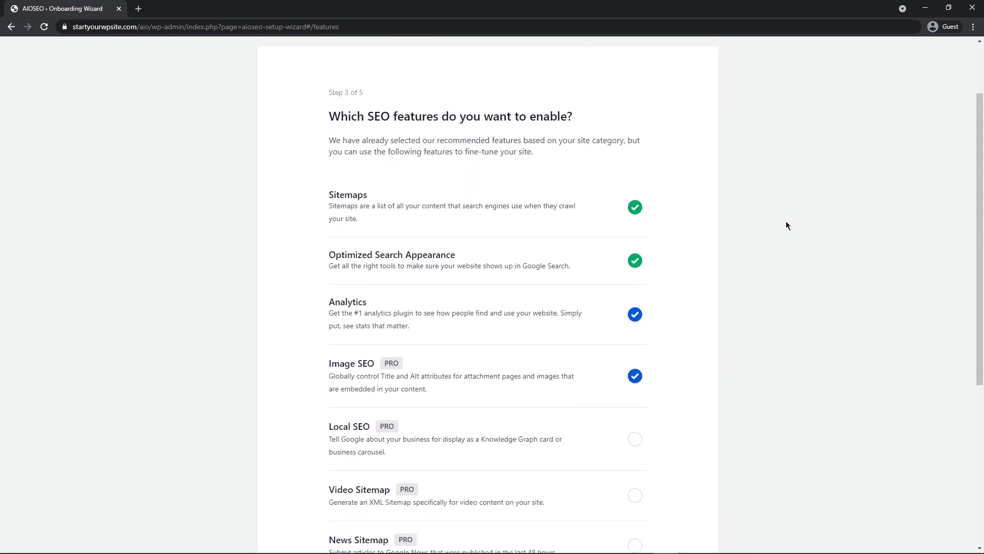
- Keep Sitemaps, Optimized Search Appearance, Analytics and Image SEO ticked, then save the features step
scroll(779, 201, down, 2)
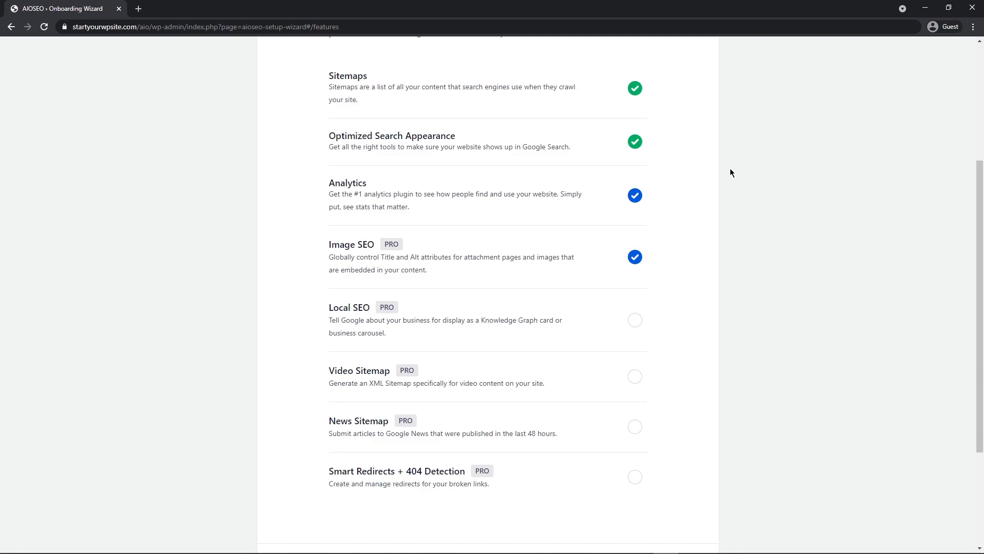
scroll(730, 173, down, 1)
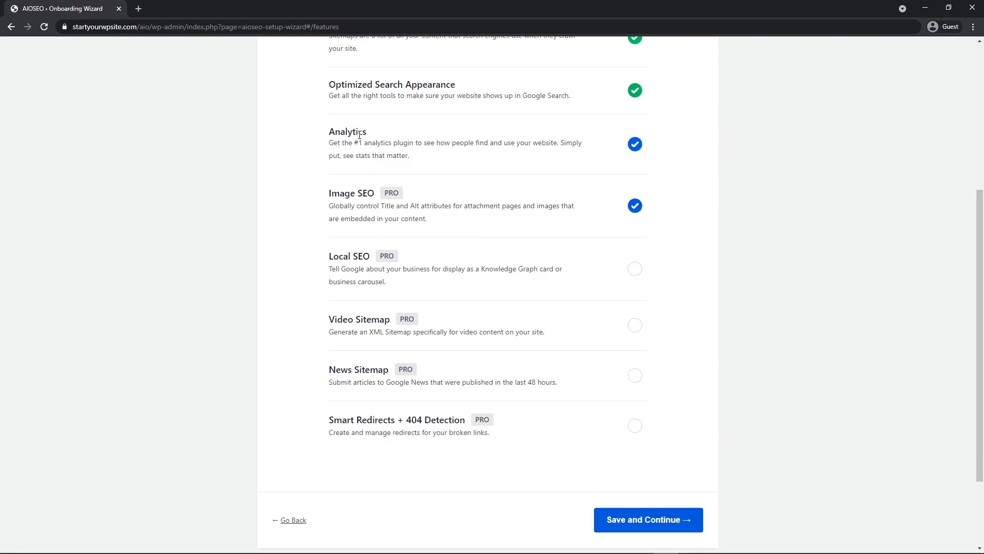
click(635, 148)
click(635, 148)
click(358, 143)
scroll(748, 249, down, 1)
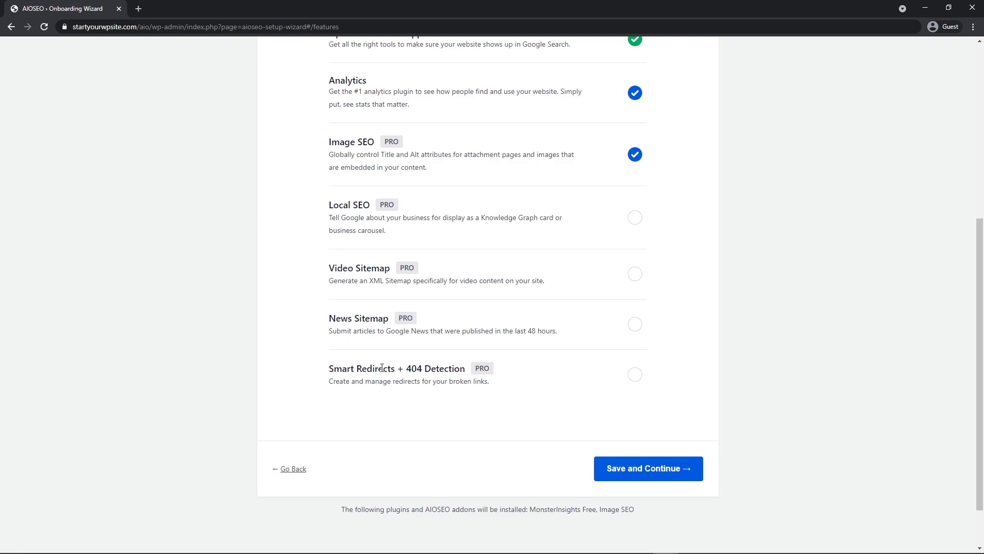
click(659, 468)
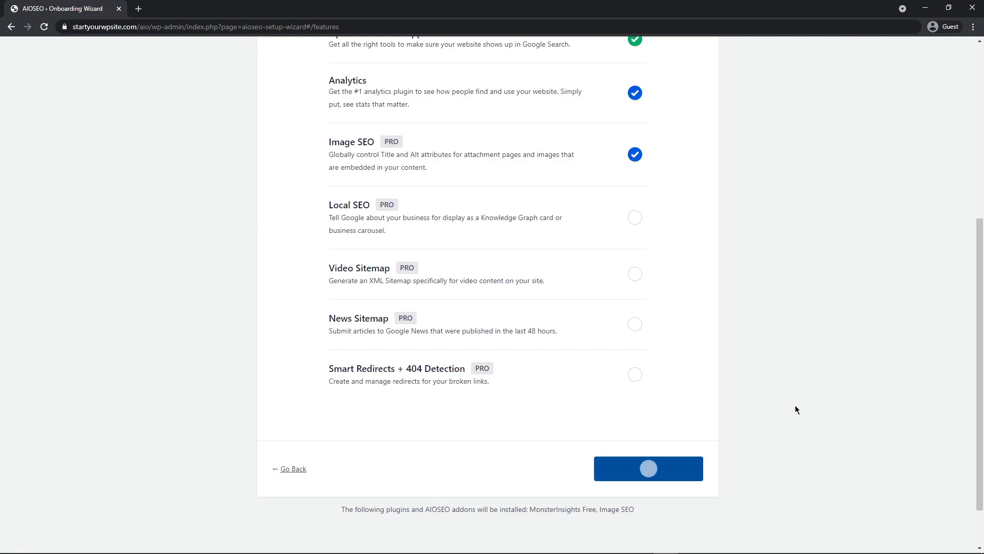
- Review the home page title and description, keep Include All Post Types on, and save
scroll(761, 239, down, 2)
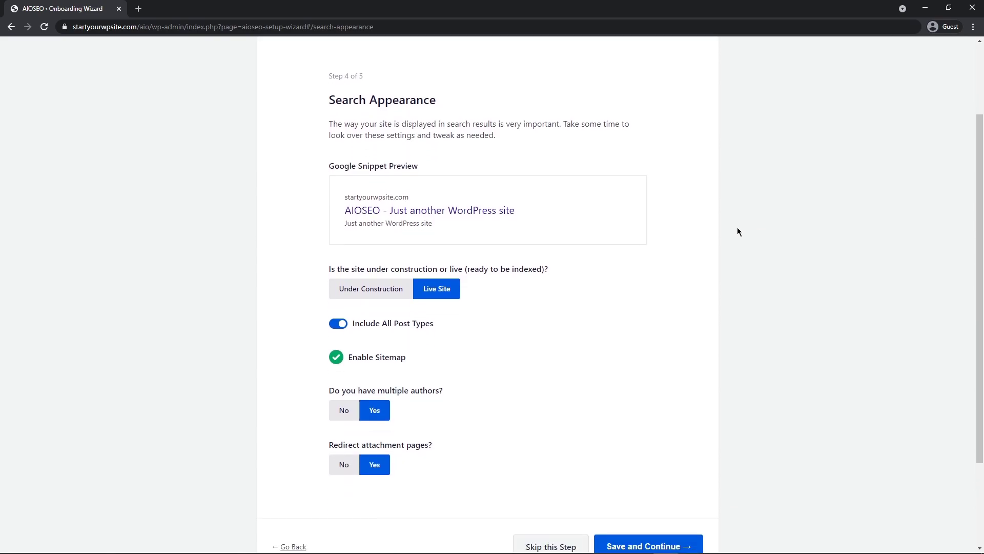
mouse_move(552, 202)
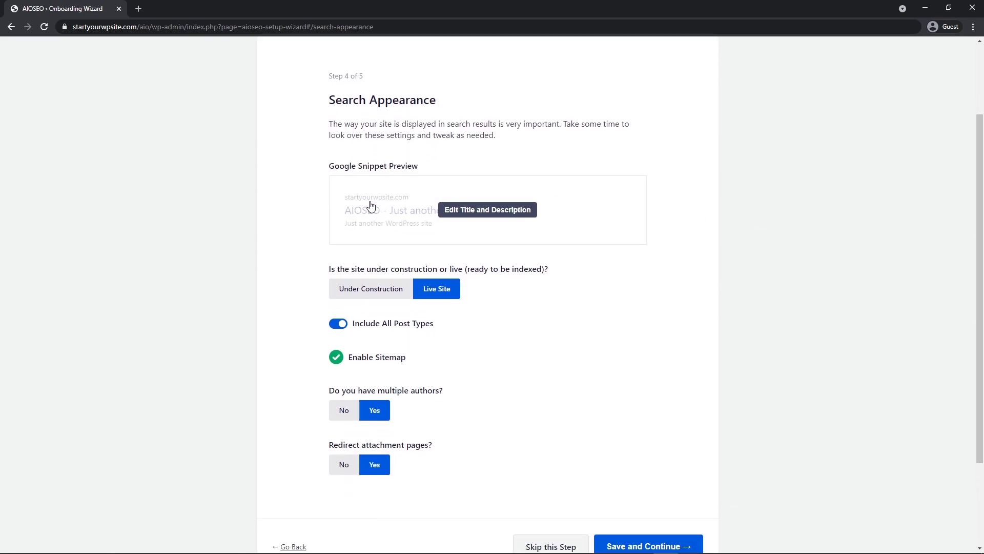
mouse_move(361, 220)
mouse_move(492, 233)
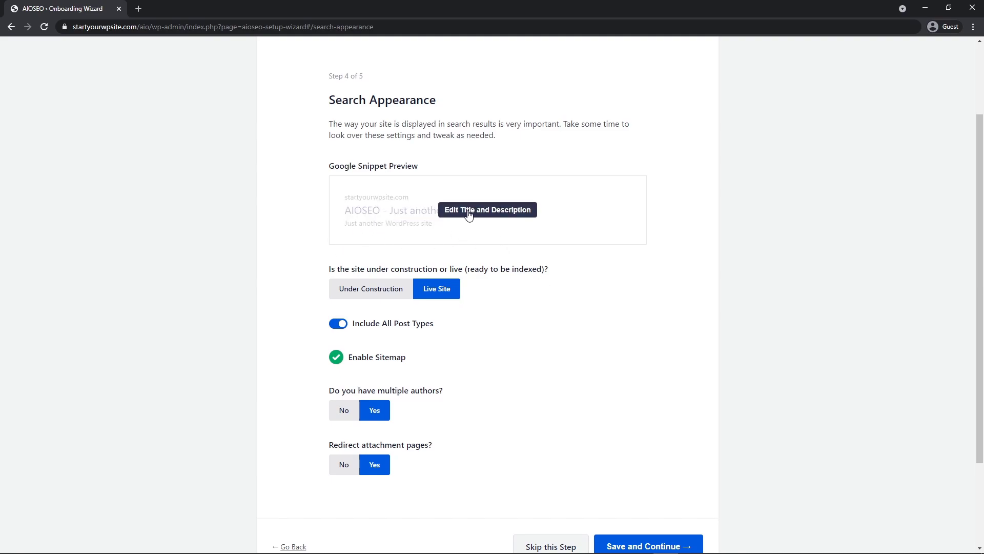
click(484, 211)
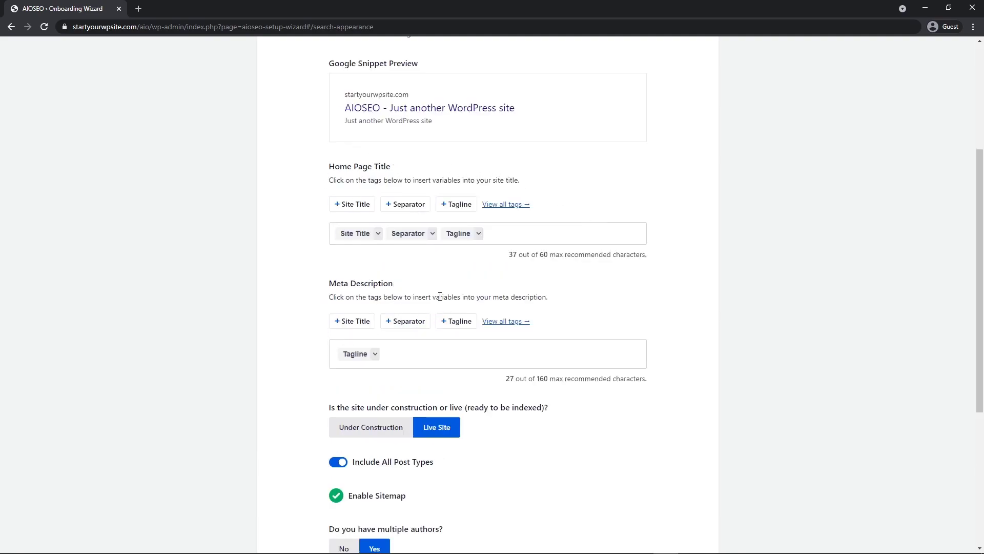
scroll(653, 292, down, 4)
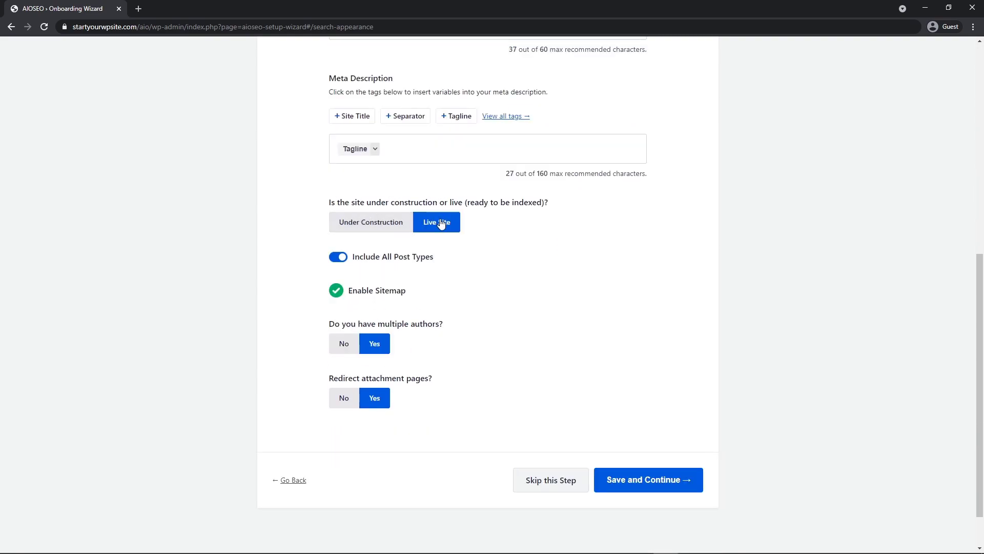
scroll(597, 253, down, 1)
click(340, 211)
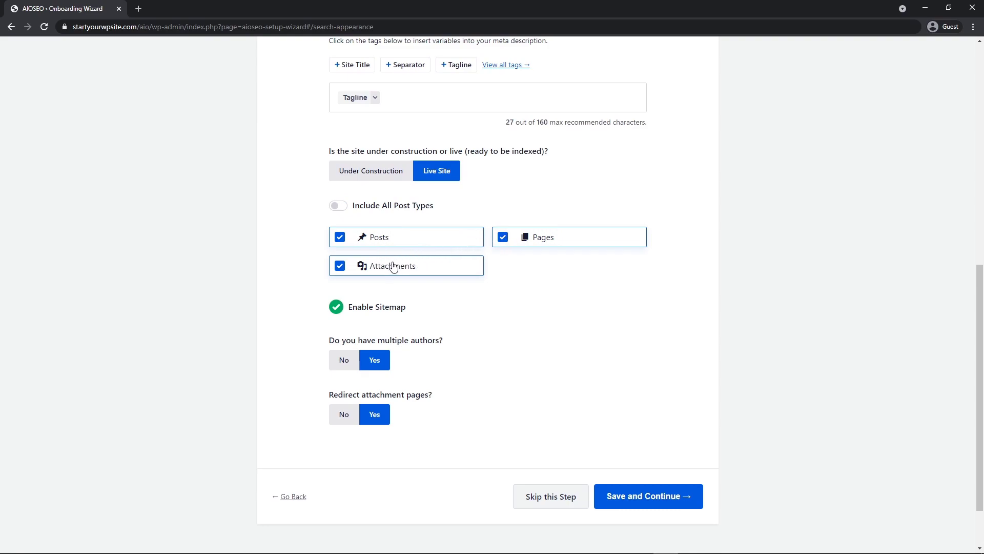
click(339, 206)
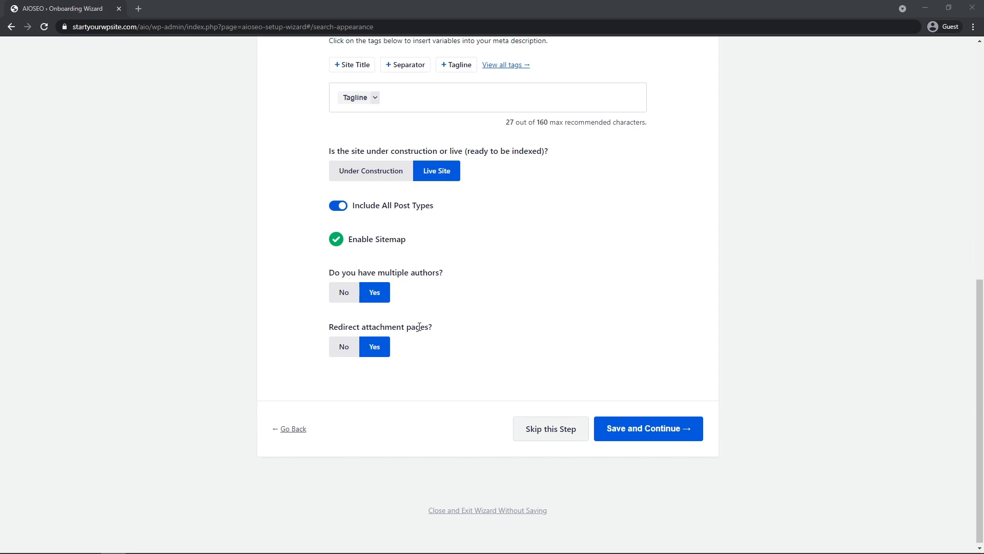
click(641, 430)
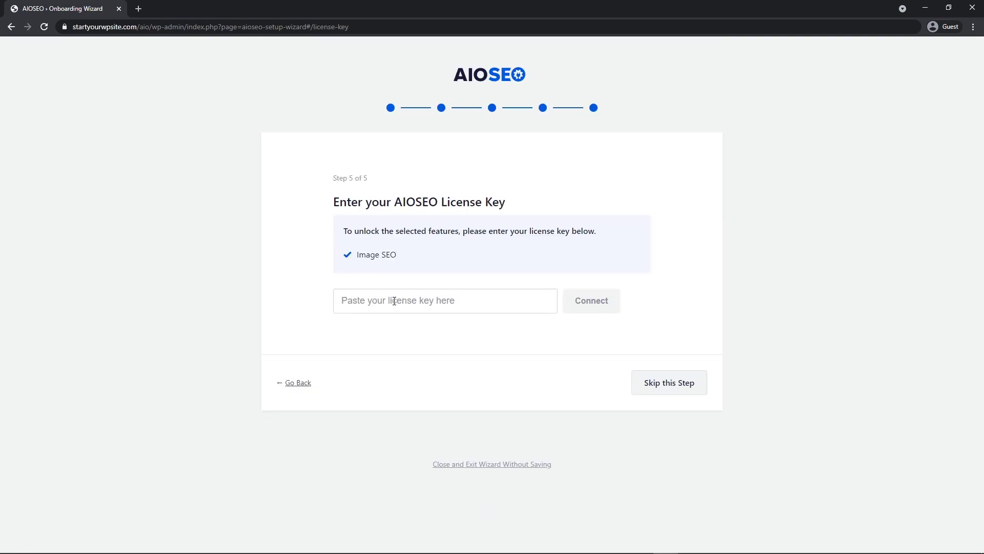
- Paste and connect the licence key, then finish setup to reach the AIOSEO Dashboard
click(357, 300)
right_click(357, 300)
click(401, 380)
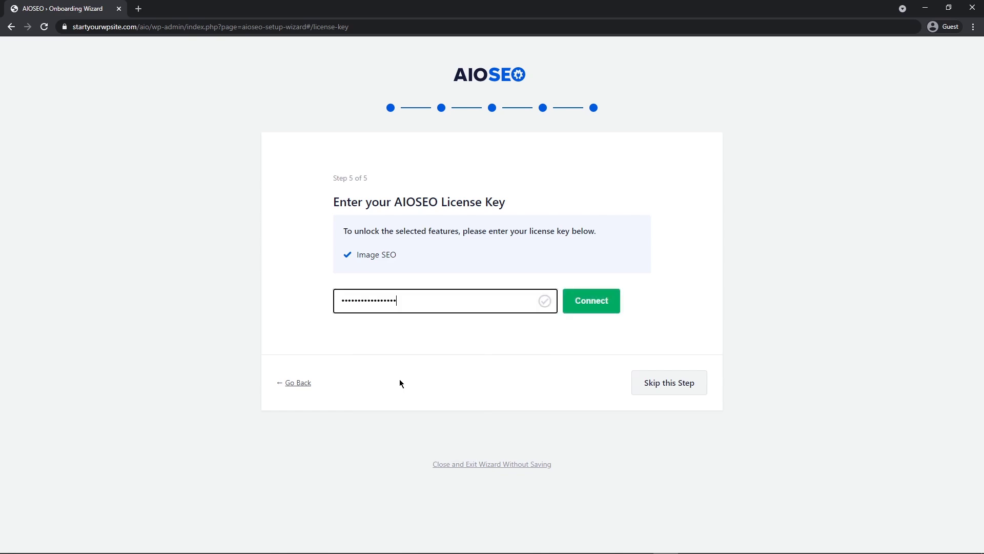
click(593, 304)
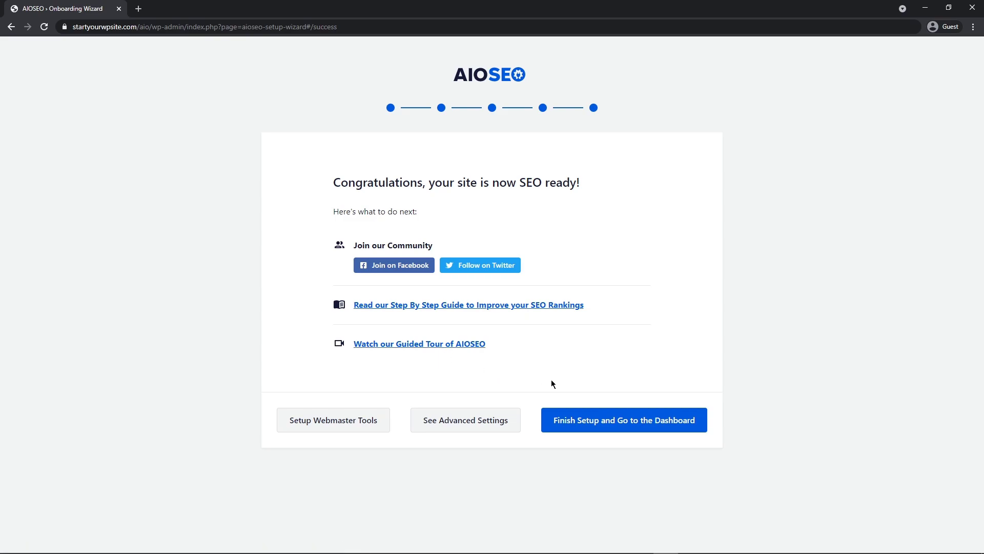
click(643, 427)
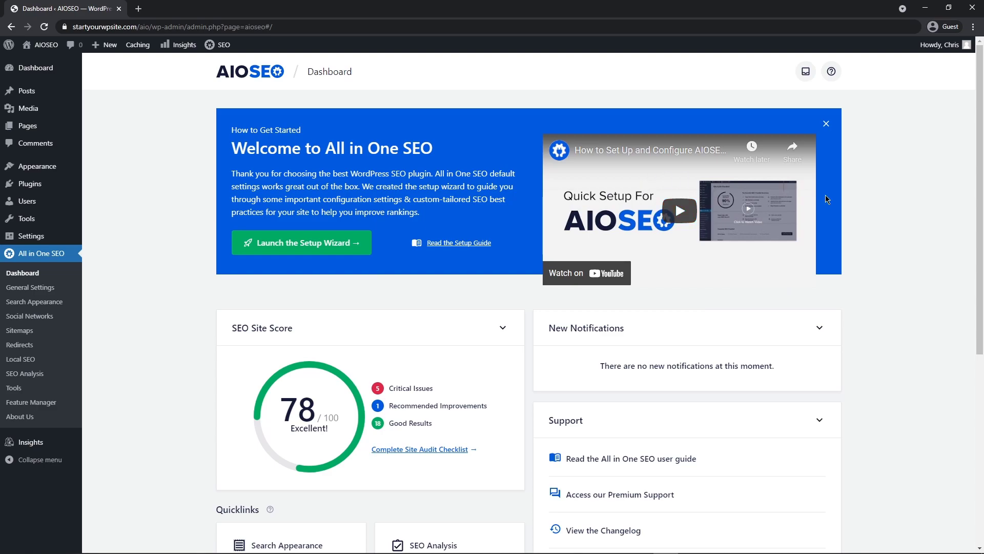
scroll(975, 102, down, 3)
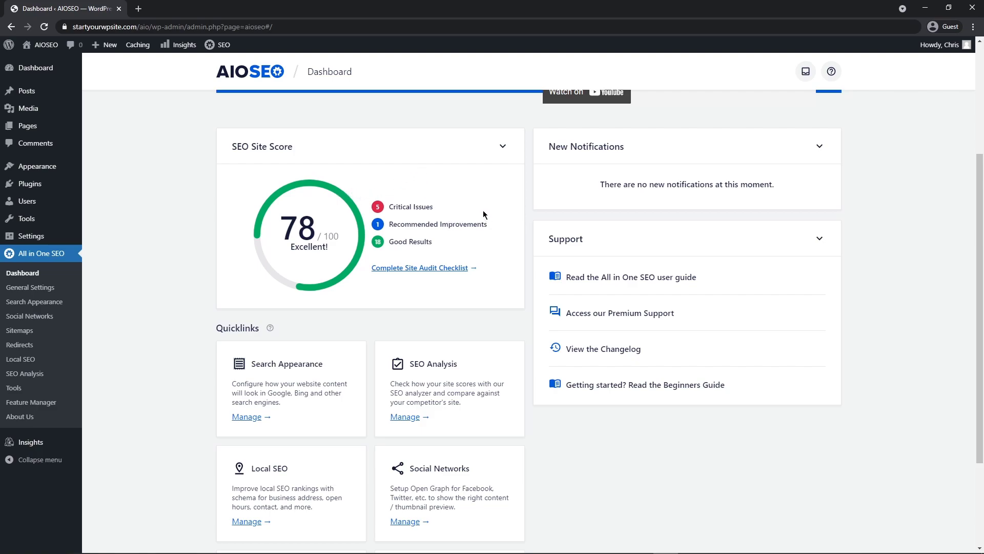
scroll(664, 180, down, 1)
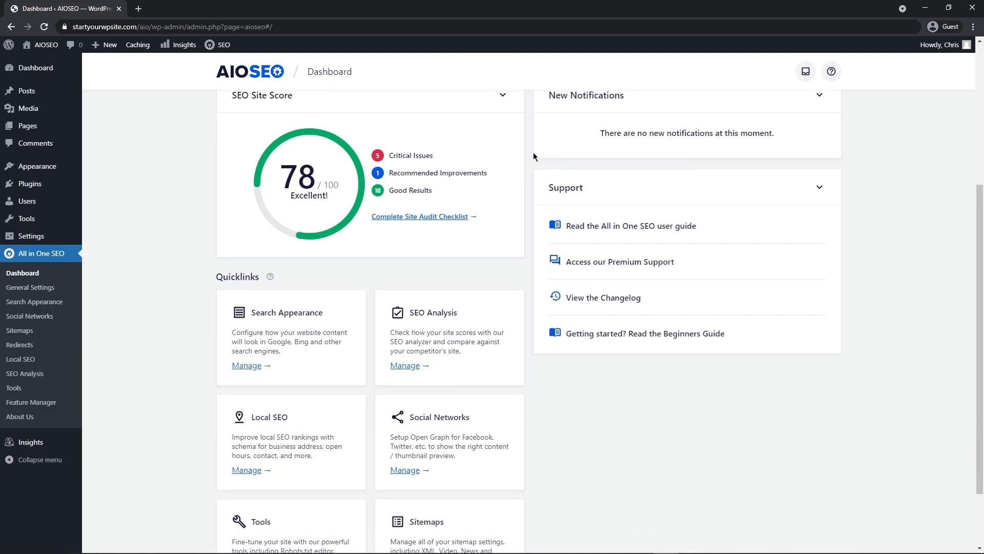
scroll(534, 325, down, 2)
scroll(157, 222, up, 6)
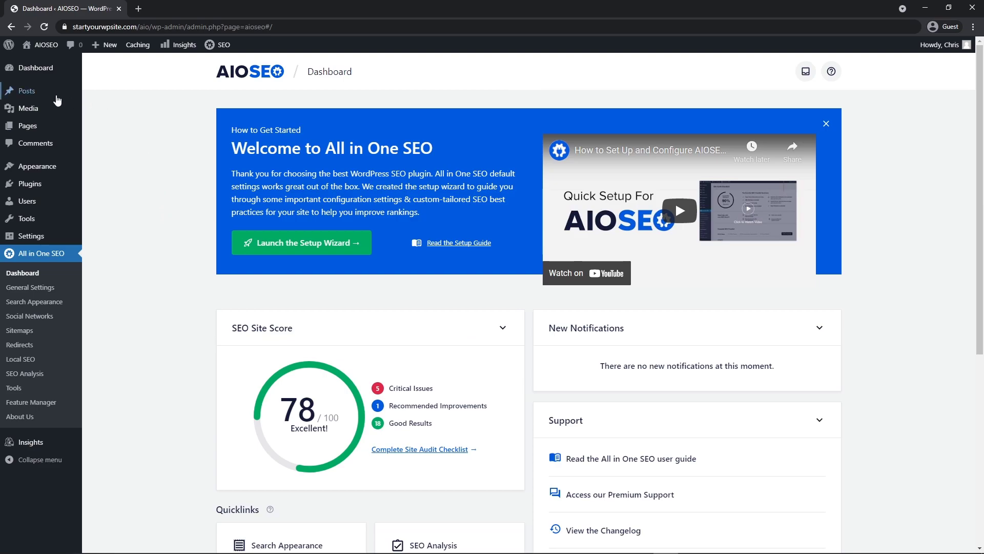
- Open a post from the All Posts list in the editor
mouse_move(24, 96)
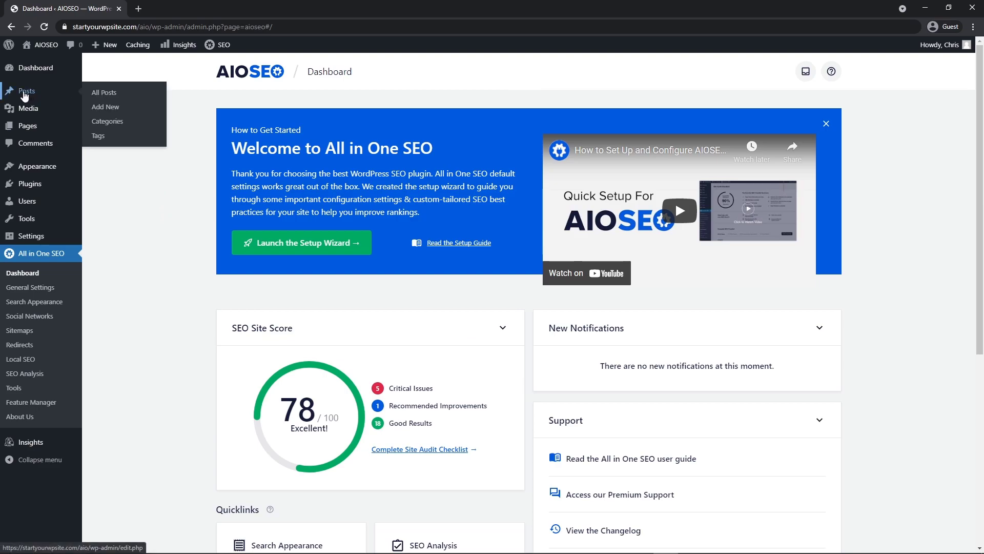
click(108, 92)
click(122, 235)
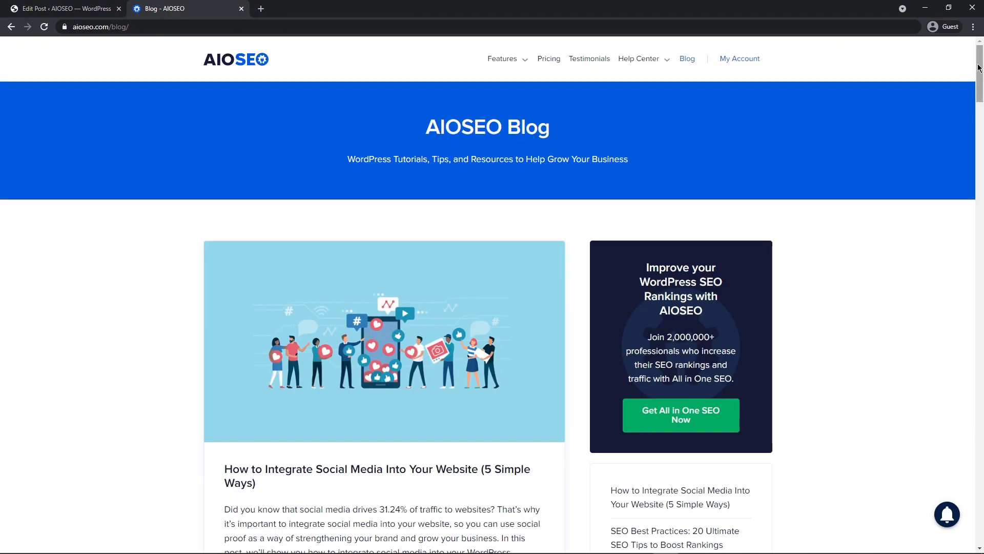
- Review the post's AIOSEO snippet preview and close the aioseo.com blog tab with Ctrl+W
scroll(980, 68, down, 2)
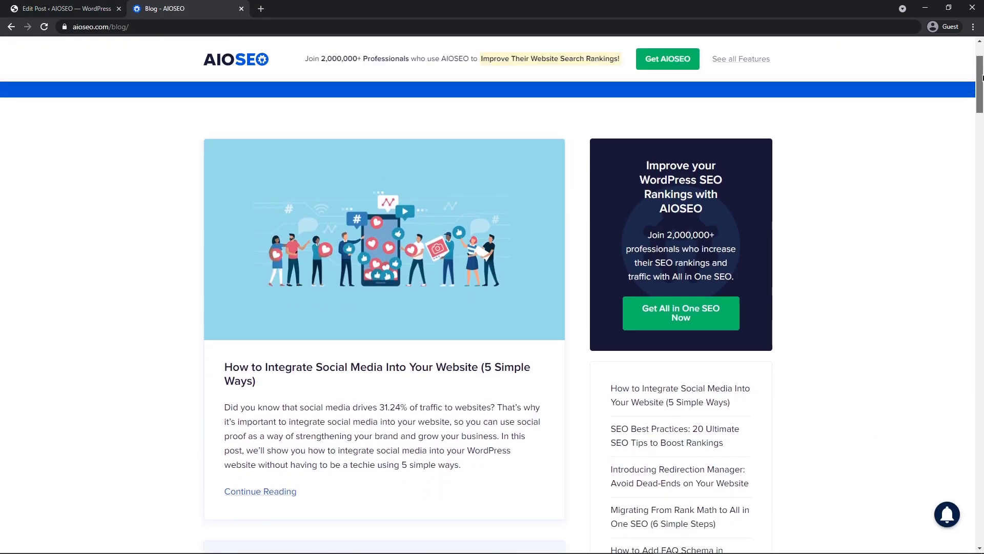
scroll(788, 84, up, 2)
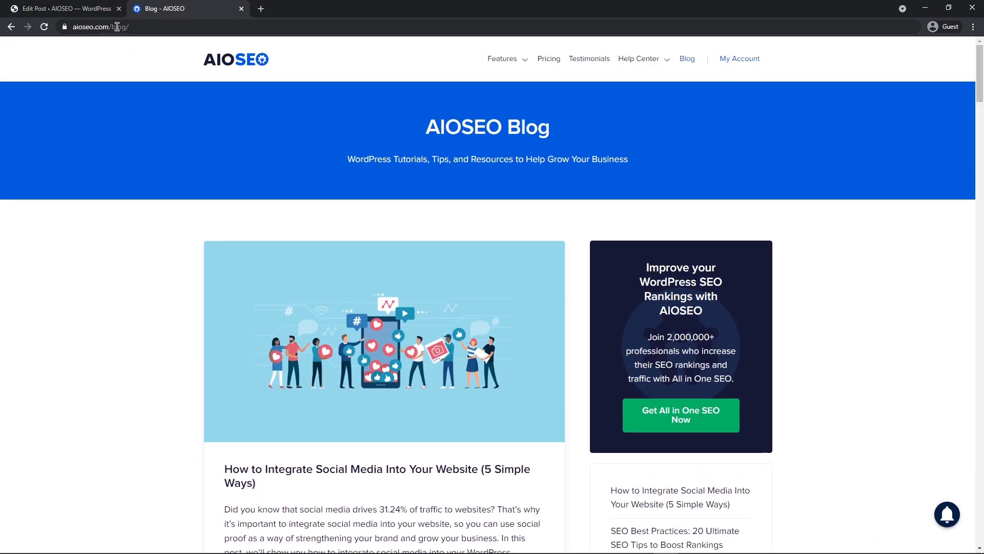
scroll(979, 77, down, 6)
scroll(979, 77, down, 5)
scroll(979, 77, up, 4)
scroll(979, 77, up, 7)
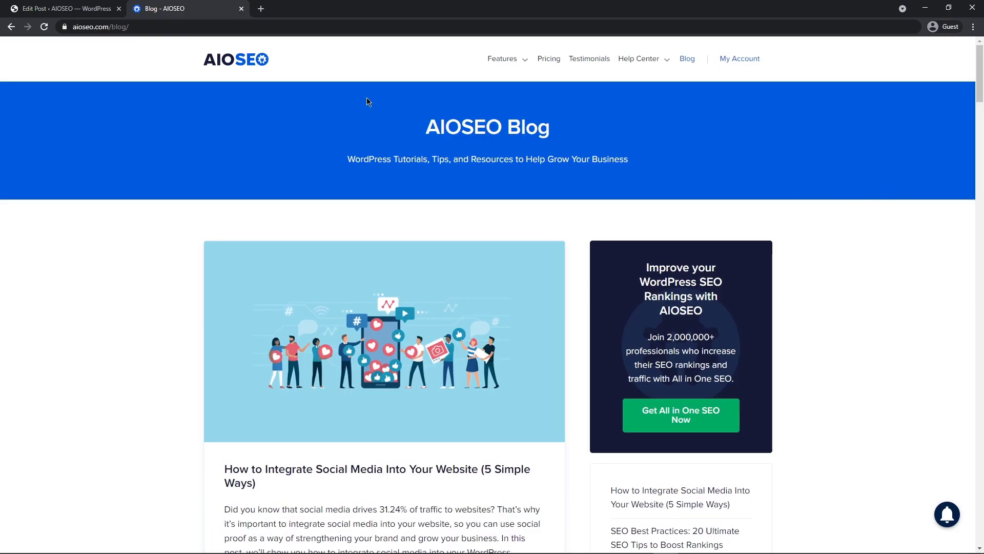
key(ctrl+w)
drag(827, 77, 835, 517)
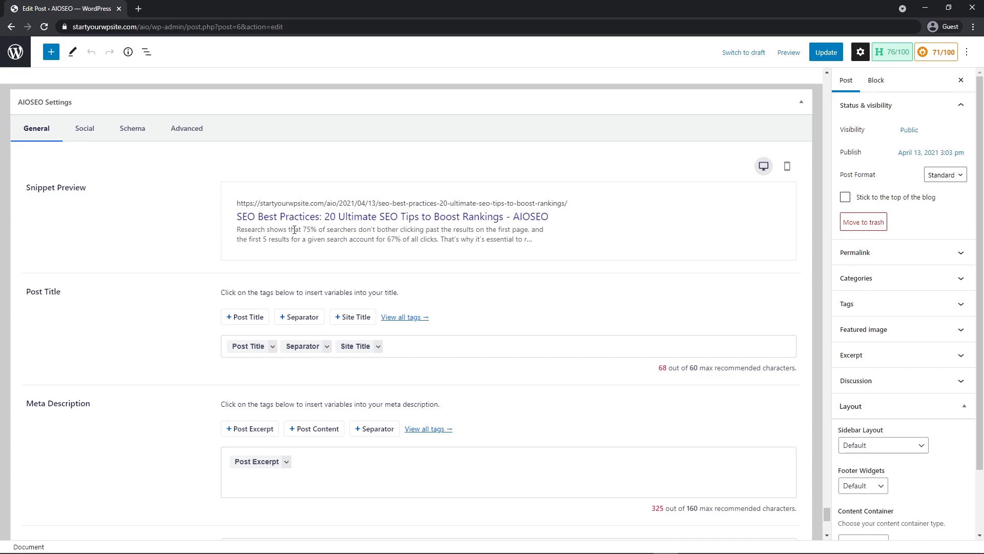
click(788, 166)
click(764, 166)
scroll(560, 284, down, 1)
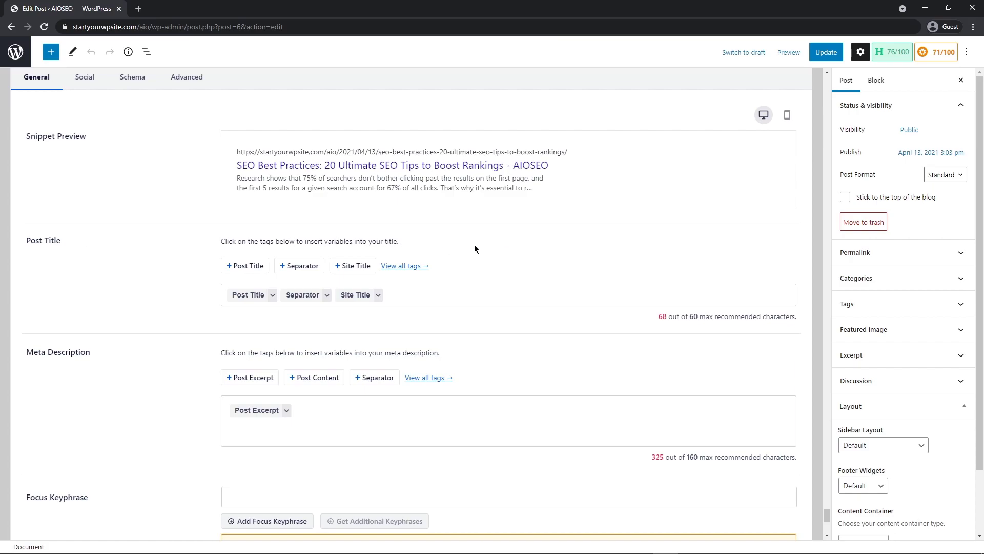
click(378, 296)
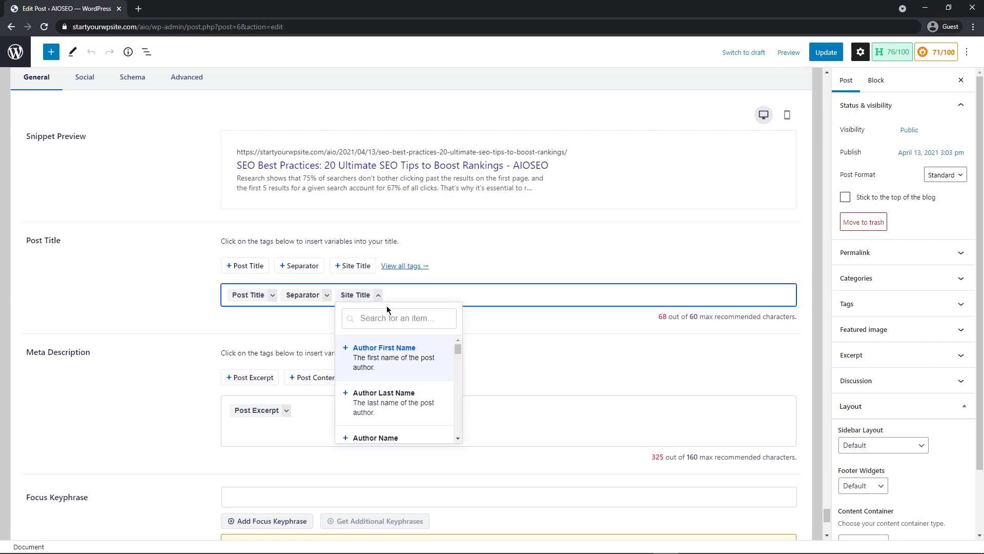
click(399, 294)
key(BackSpace)
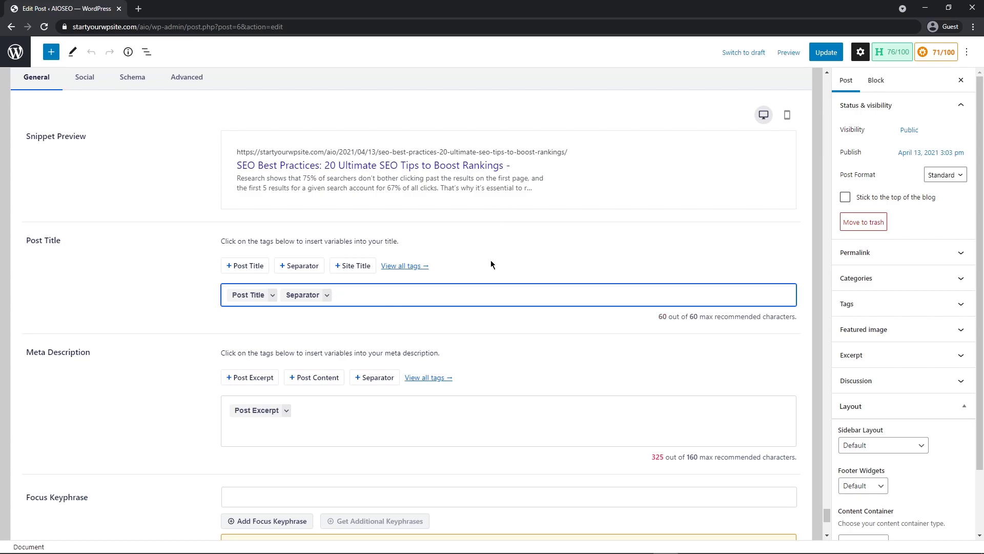
key(ctrl+z)
scroll(365, 294, down, 1)
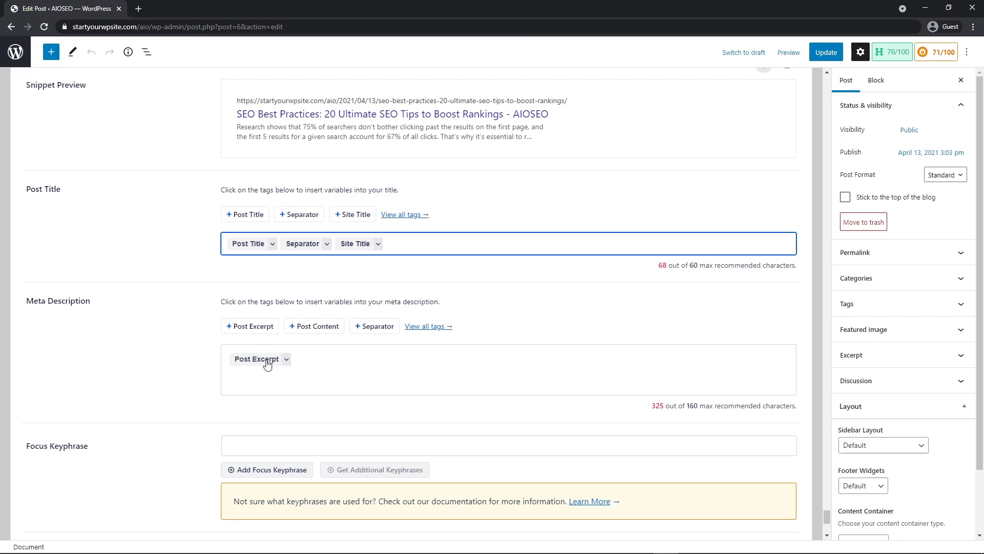
click(308, 361)
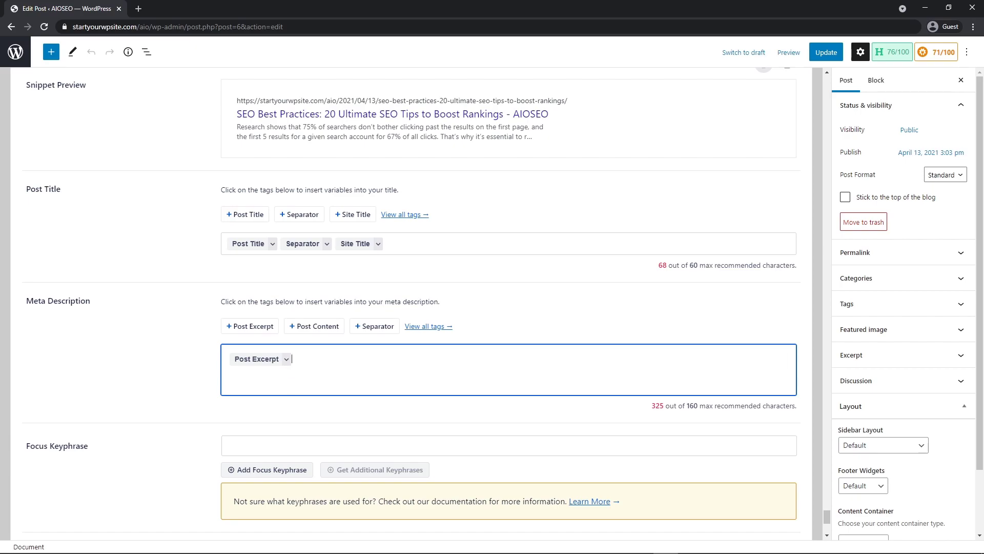
scroll(114, 230, down, 5)
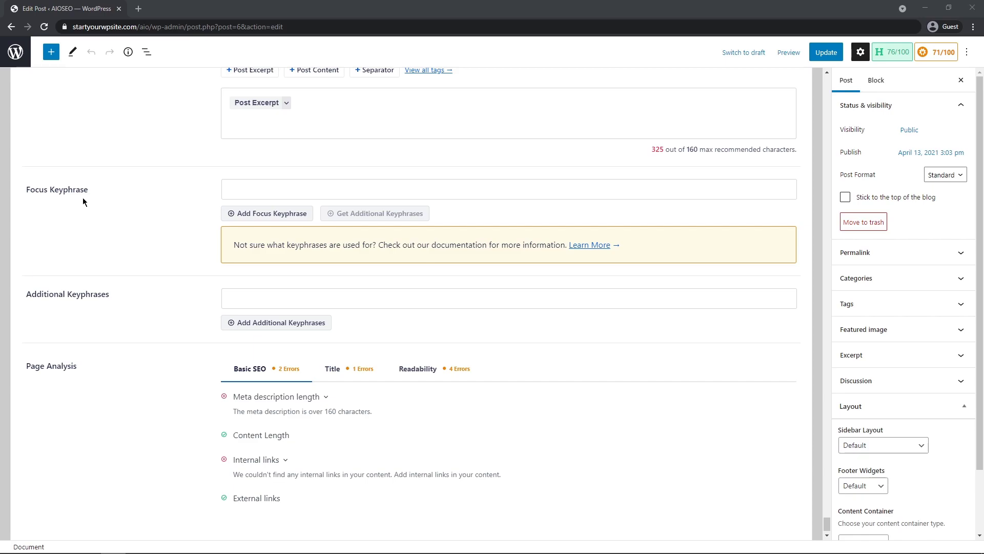
- Paste 'SEO Tips to Boost Rankings' into the Focus Keyphrase field
right_click(247, 184)
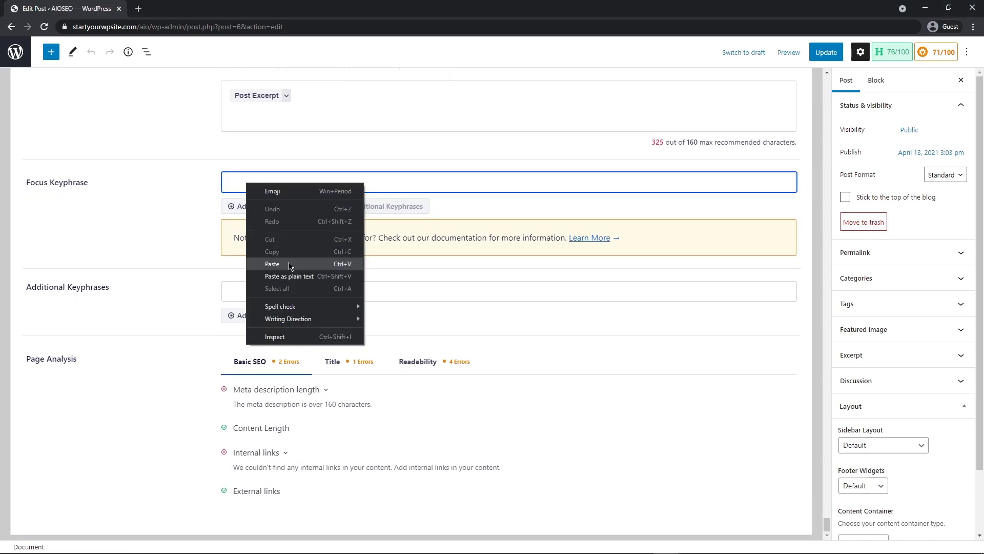
click(272, 263)
click(179, 217)
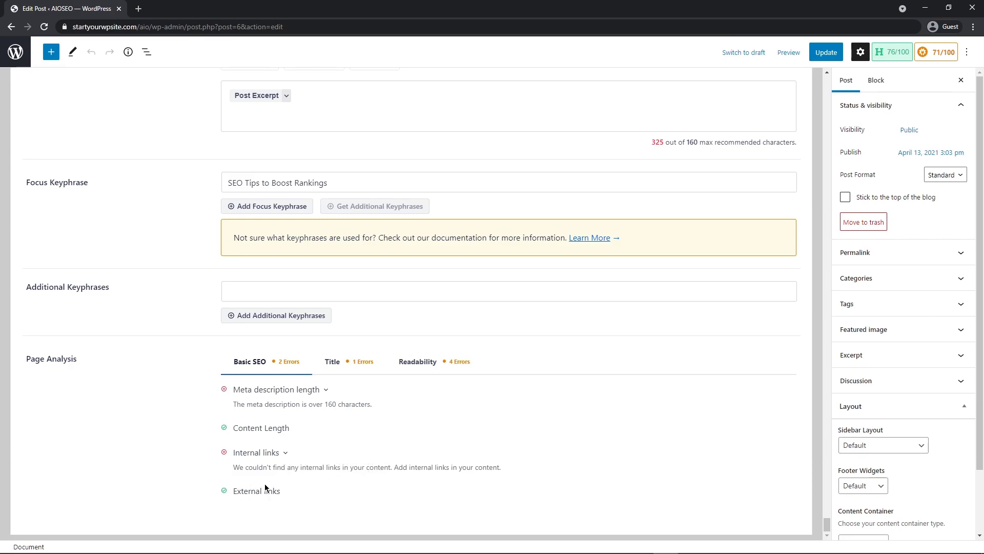
- Review the Title and Readability checks under Page Analysis
click(332, 361)
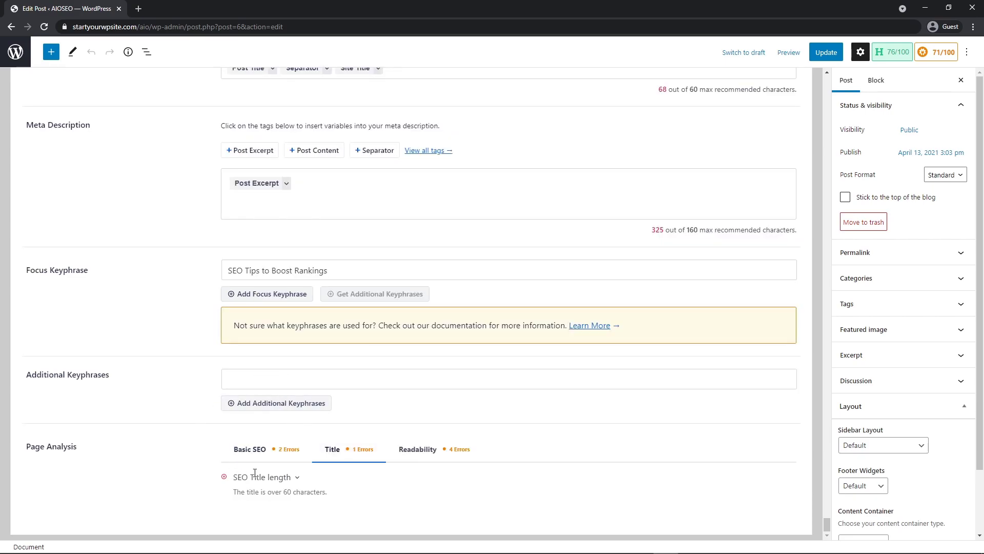
click(420, 451)
scroll(345, 407, down, 3)
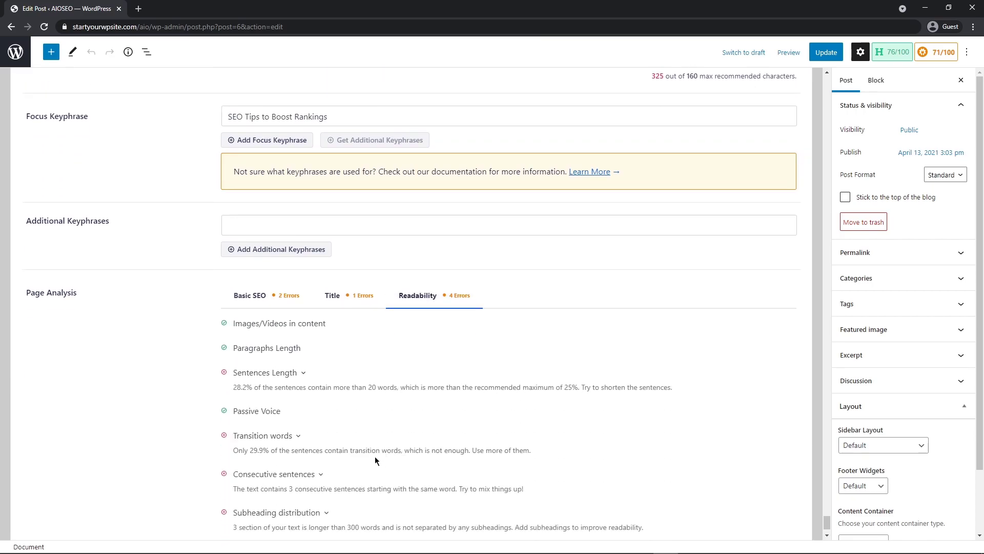
scroll(338, 358, down, 1)
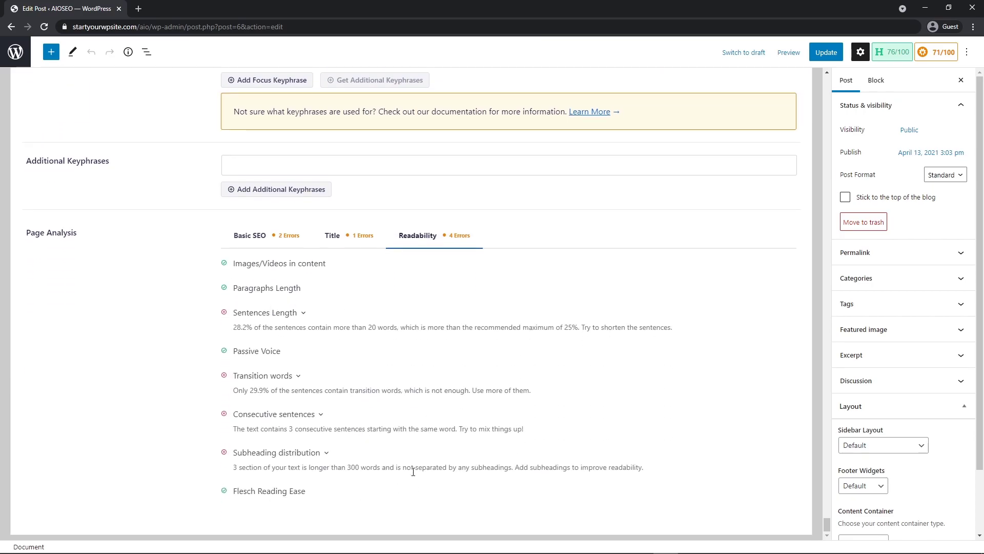
scroll(105, 343, up, 9)
scroll(94, 232, up, 1)
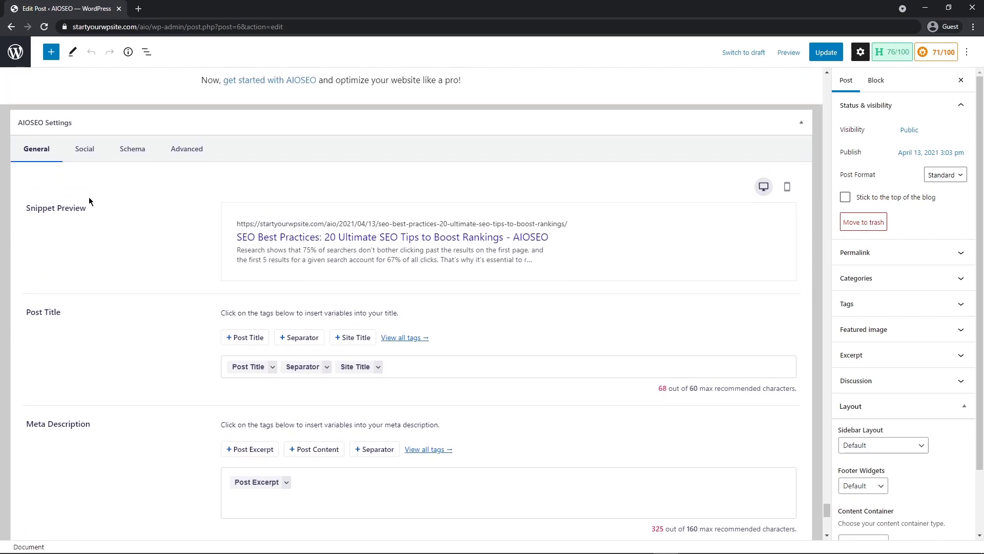
- Show the post's Social settings, glance at Twitter, and return to Facebook
click(85, 150)
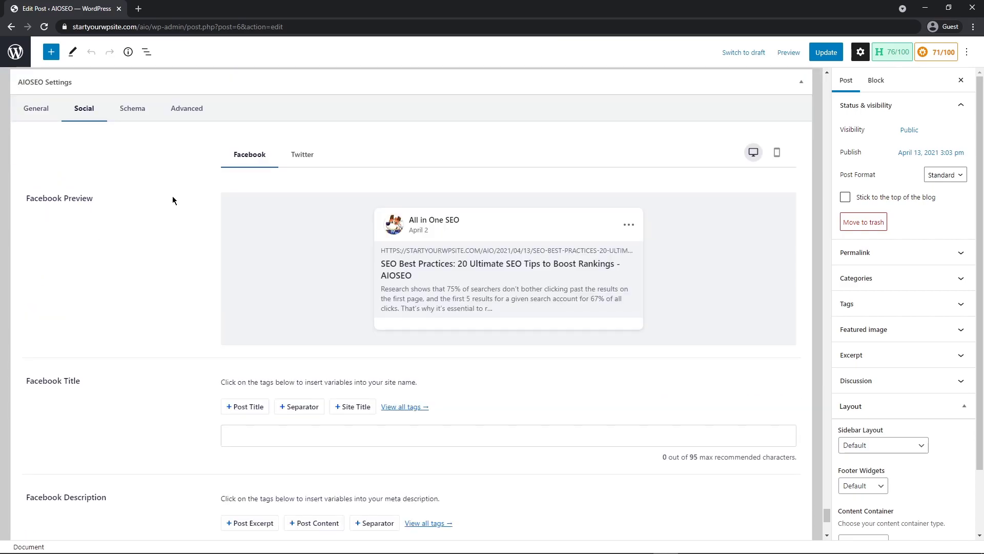
click(302, 155)
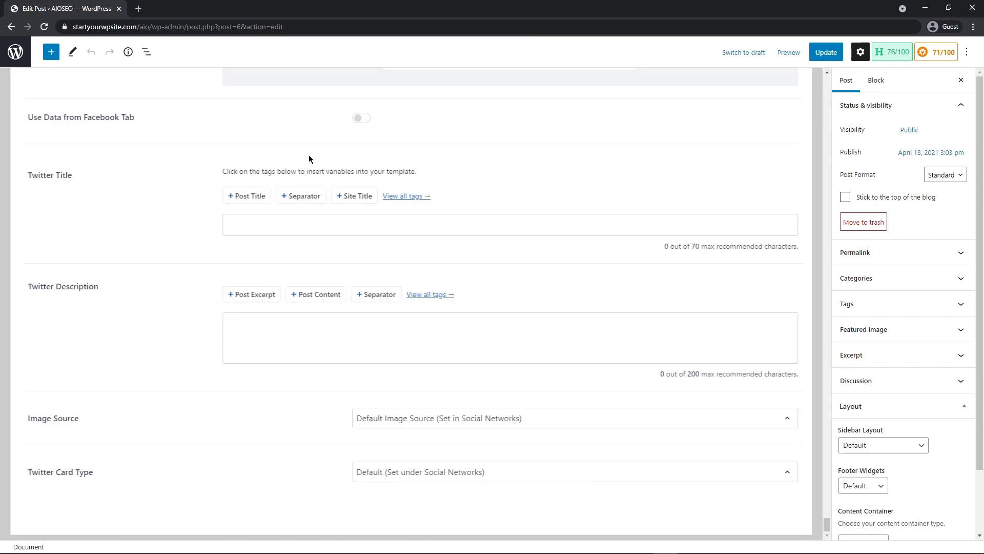
click(250, 125)
scroll(147, 310, down, 4)
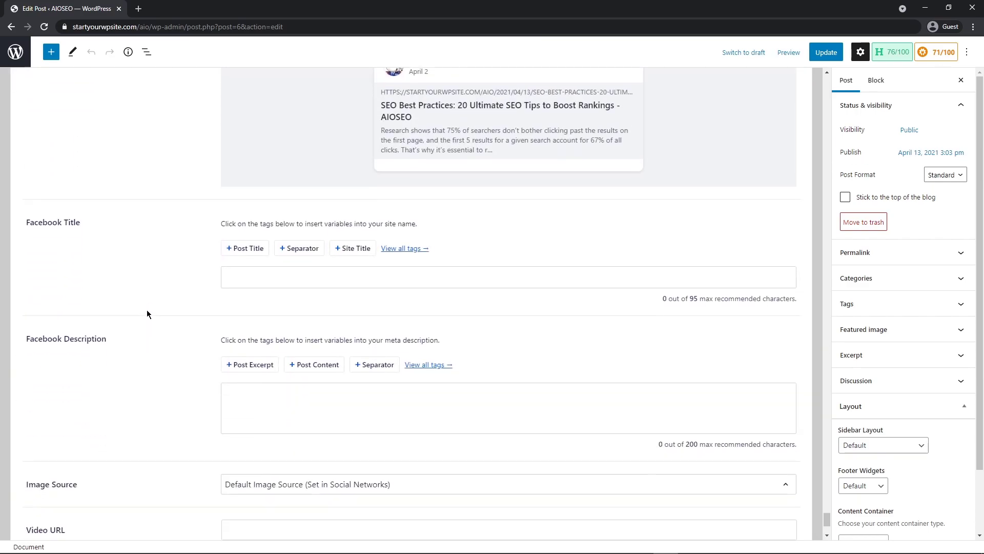
scroll(156, 307, up, 4)
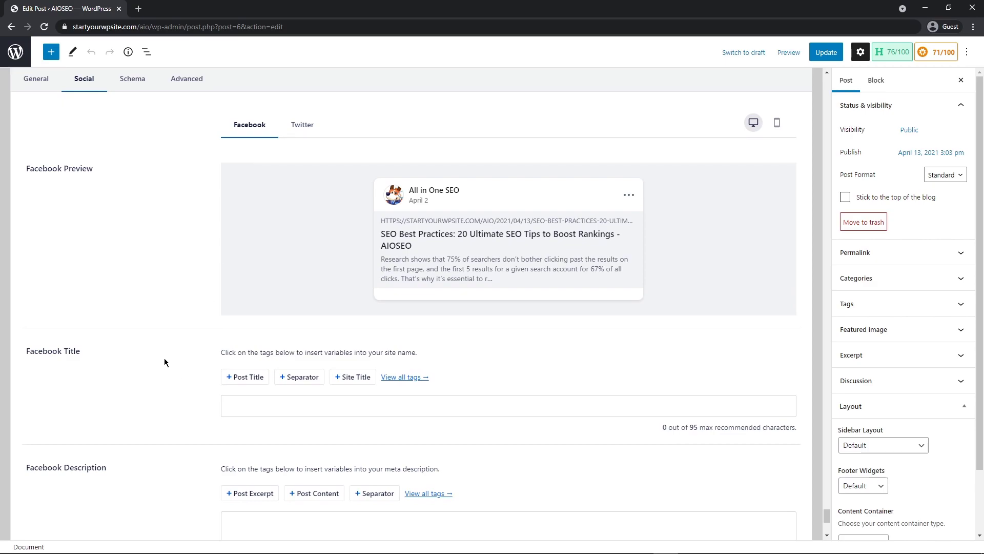
scroll(156, 355, down, 3)
scroll(161, 303, down, 3)
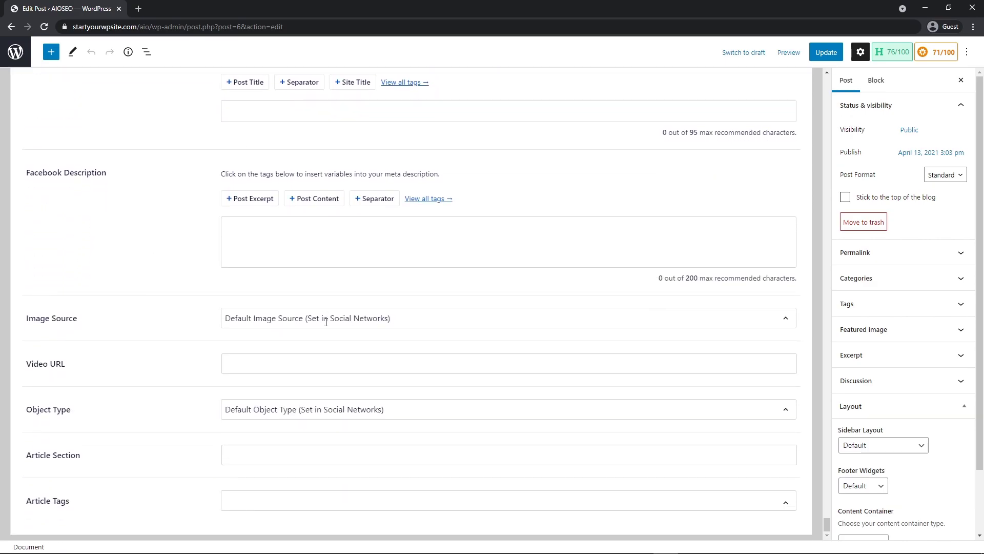
- Leave Facebook Image Source and Object Type at their defaults
click(786, 318)
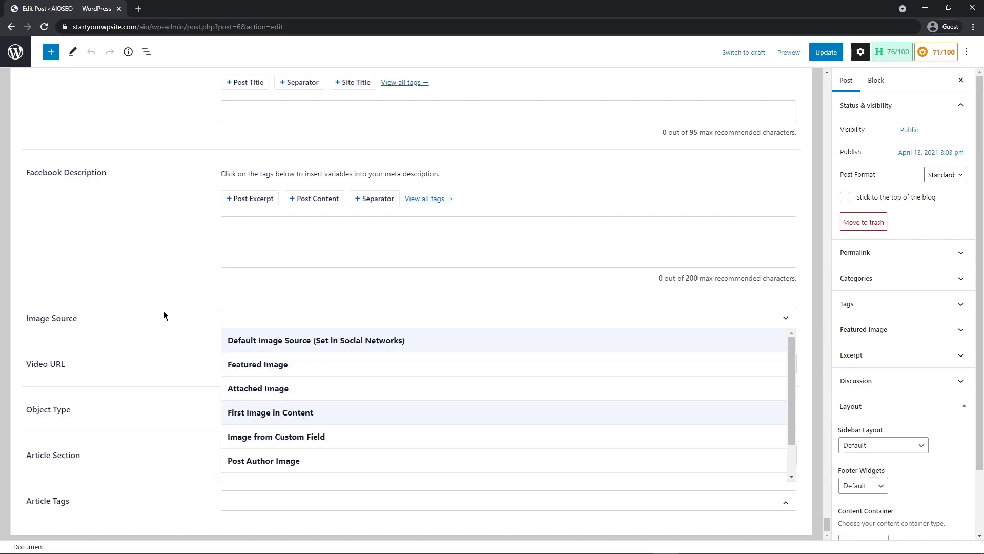
click(183, 317)
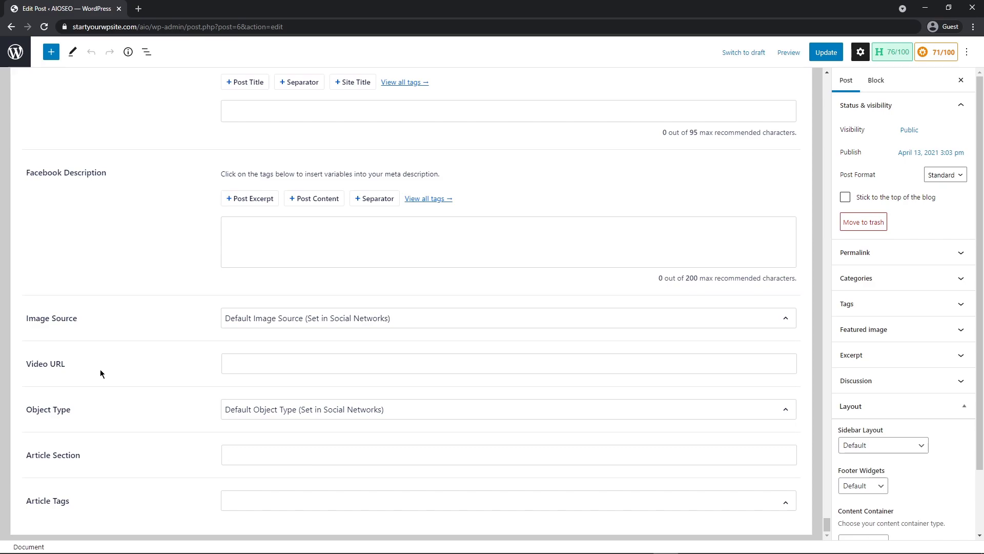
click(326, 408)
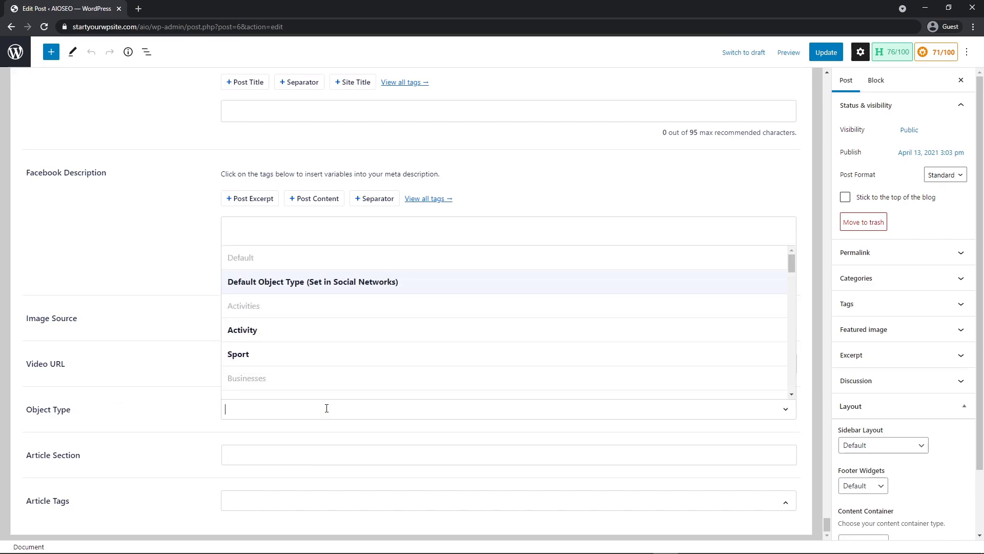
scroll(271, 279, down, 5)
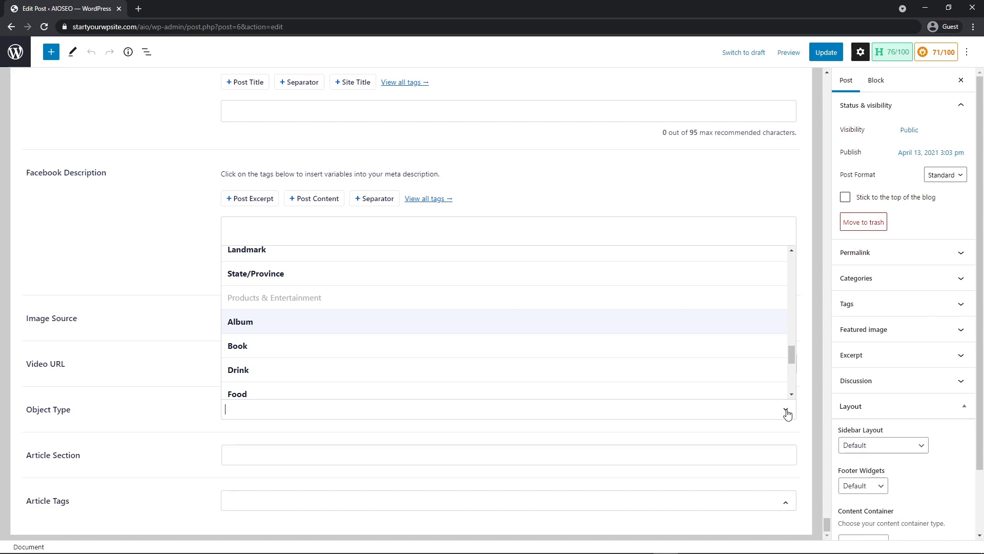
click(170, 410)
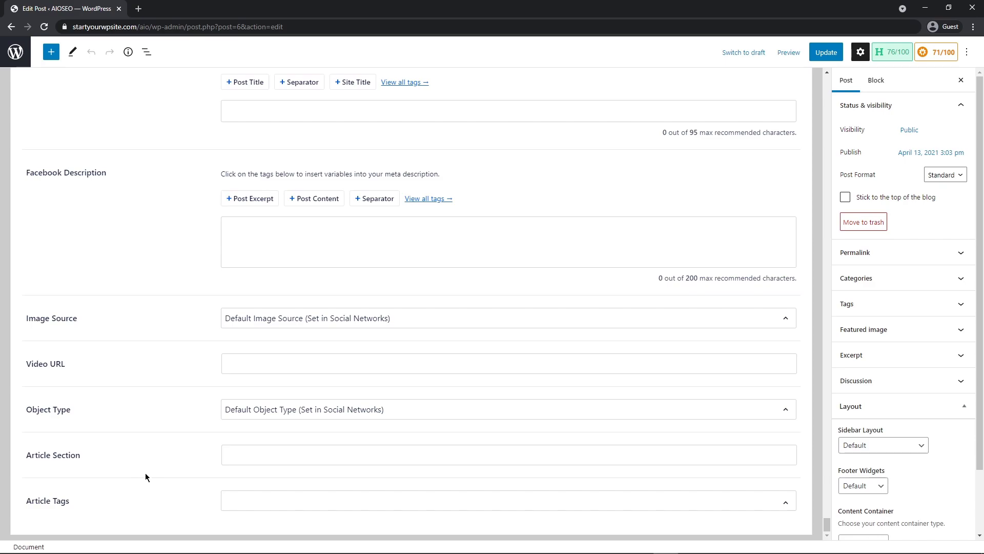
scroll(136, 474, up, 7)
click(132, 433)
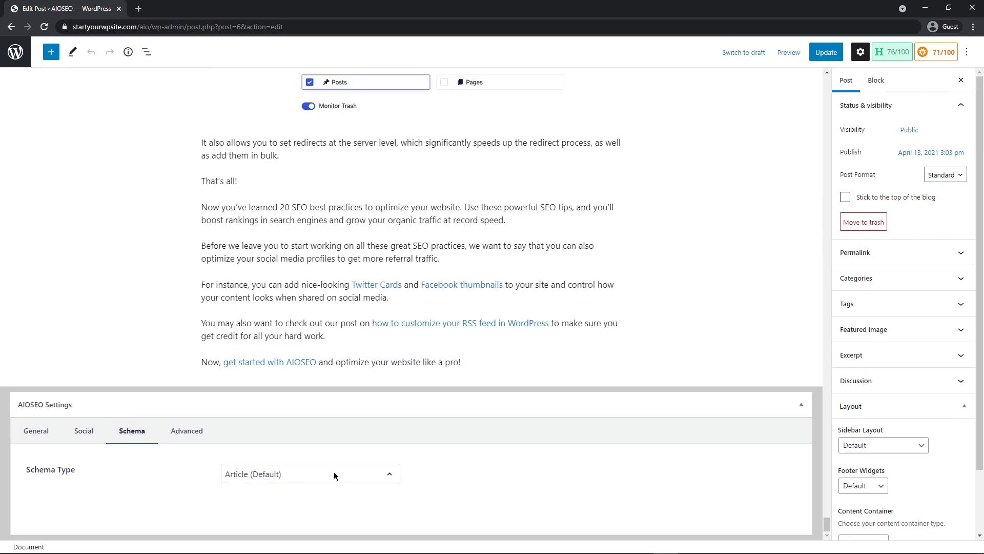
click(390, 473)
drag(396, 352, 398, 390)
click(243, 404)
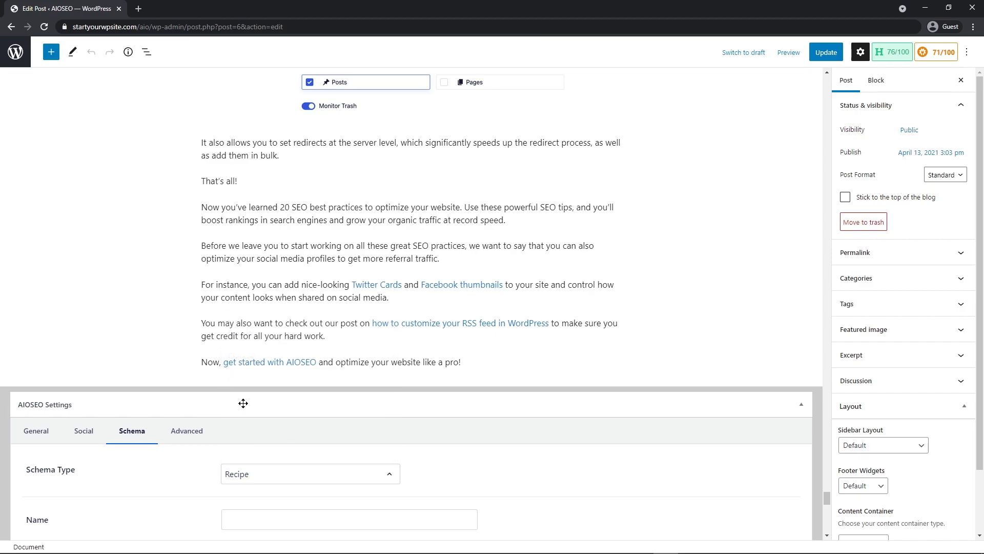
scroll(156, 471, down, 5)
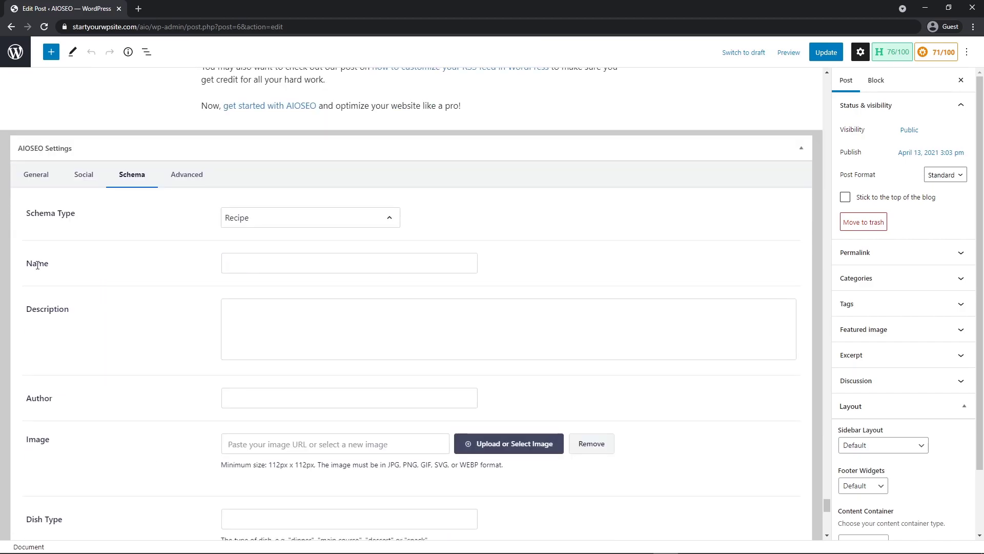
scroll(48, 312, down, 2)
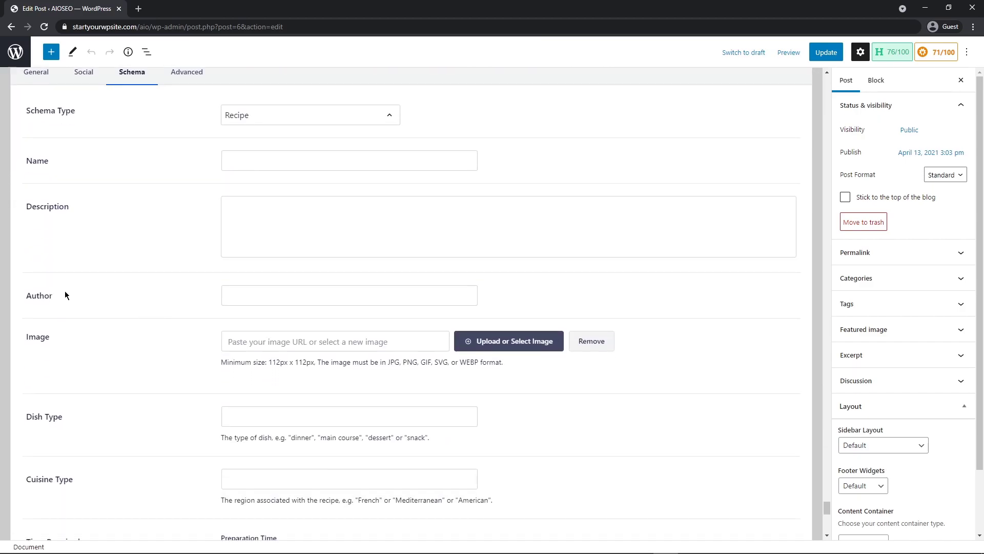
scroll(185, 303, down, 2)
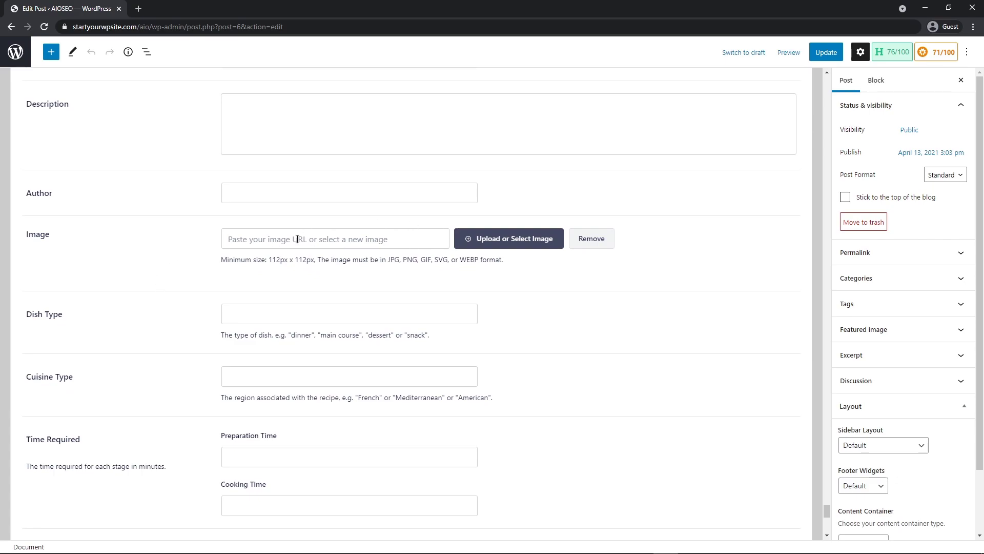
scroll(129, 271, down, 2)
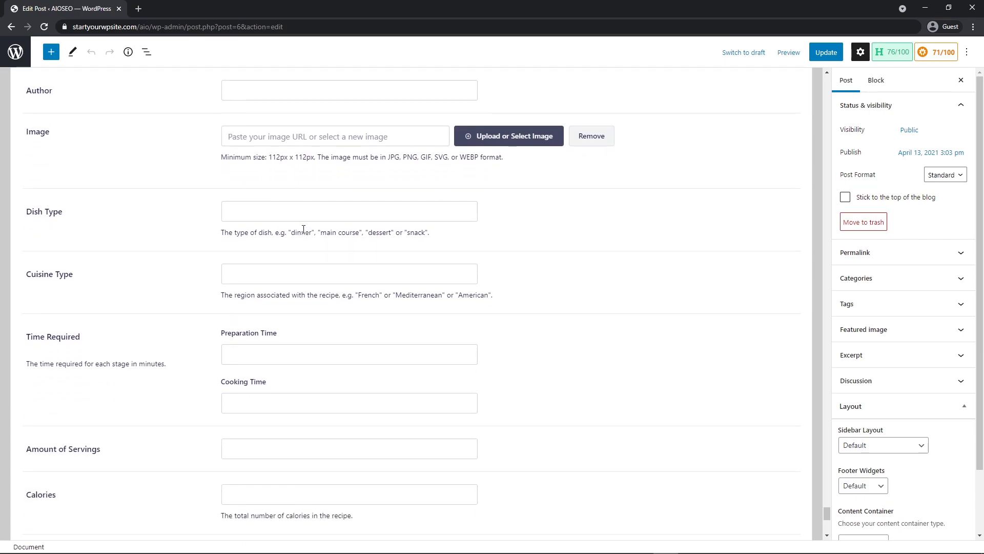
scroll(108, 186, down, 2)
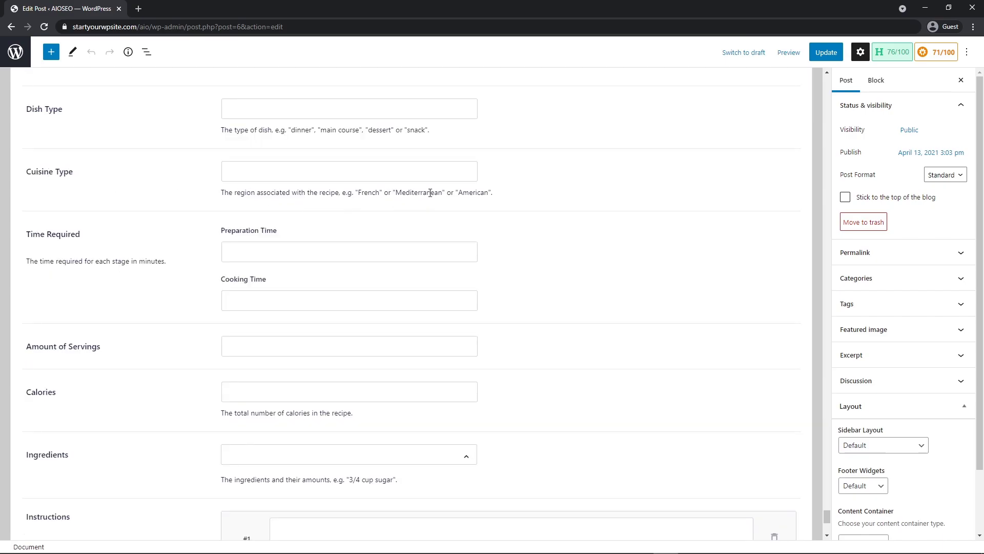
scroll(346, 217, down, 1)
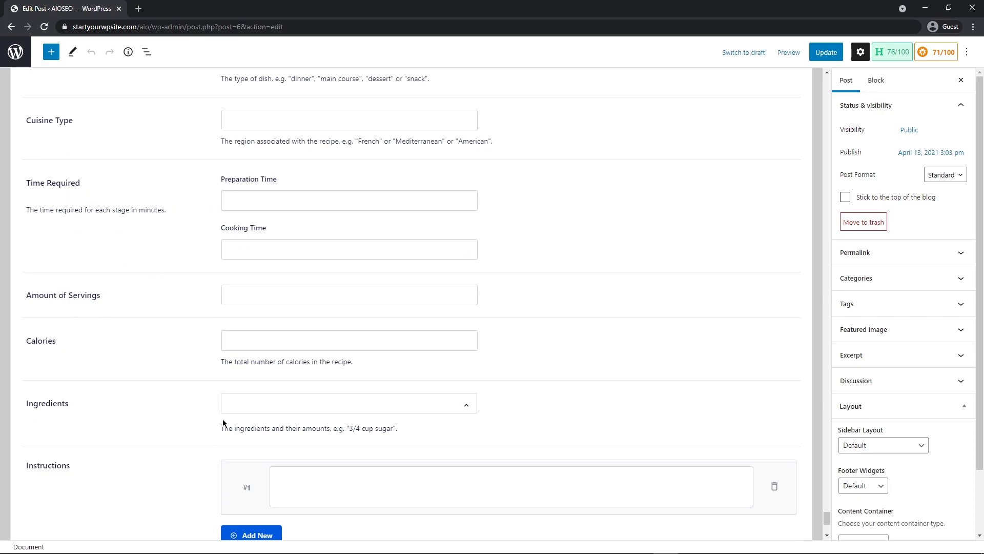
scroll(226, 407, up, 1)
scroll(221, 400, up, 7)
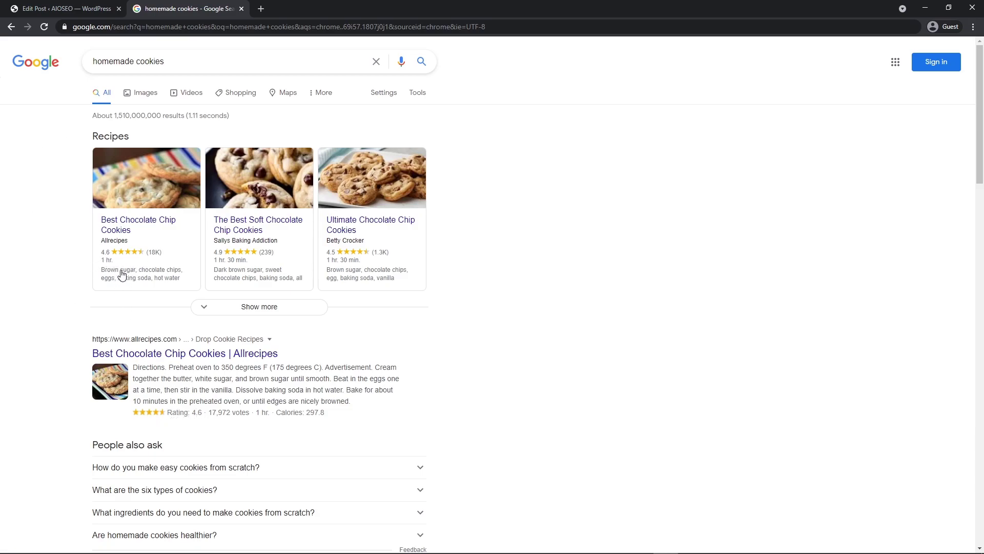
- Expand and browse the homemade cookies recipe results, then close the Google tab
click(259, 307)
scroll(513, 306, down, 4)
scroll(444, 290, down, 10)
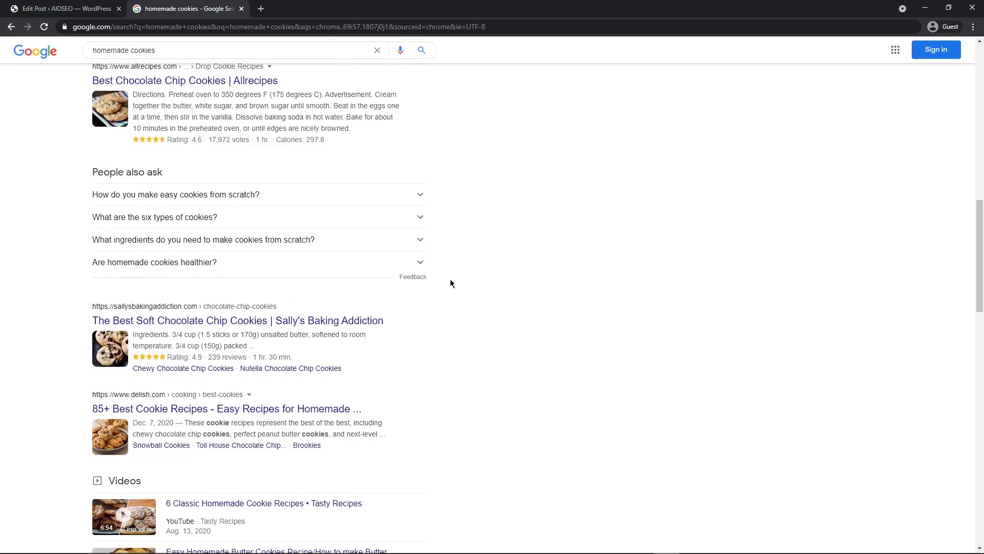
scroll(290, 221, up, 15)
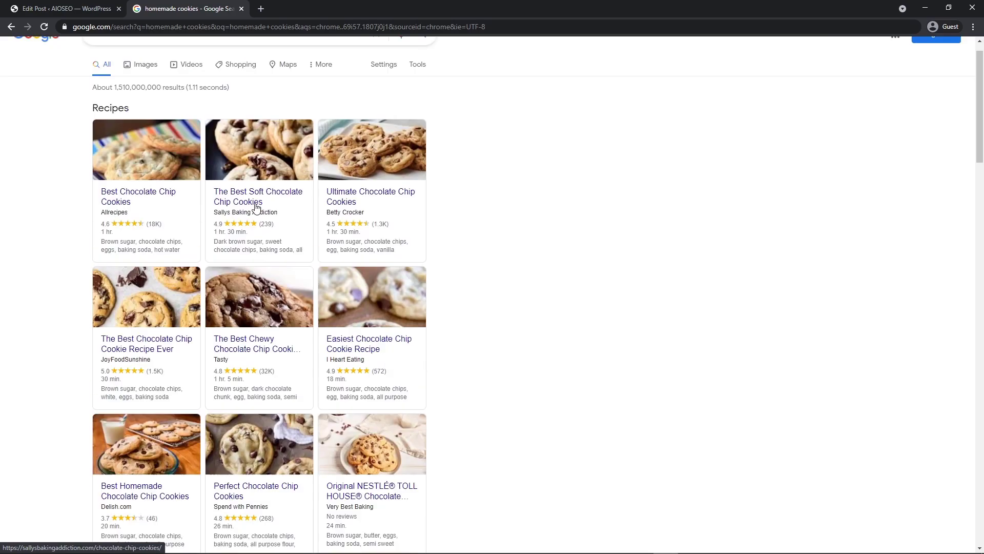
key(ctrl+w)
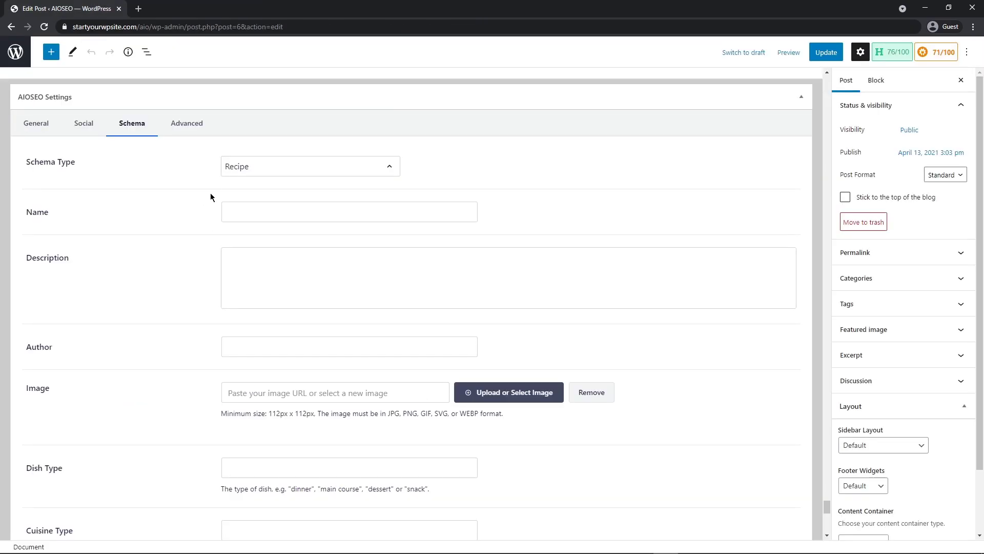
- Set the schema type to Article (Default) and keep robots on default settings
click(392, 170)
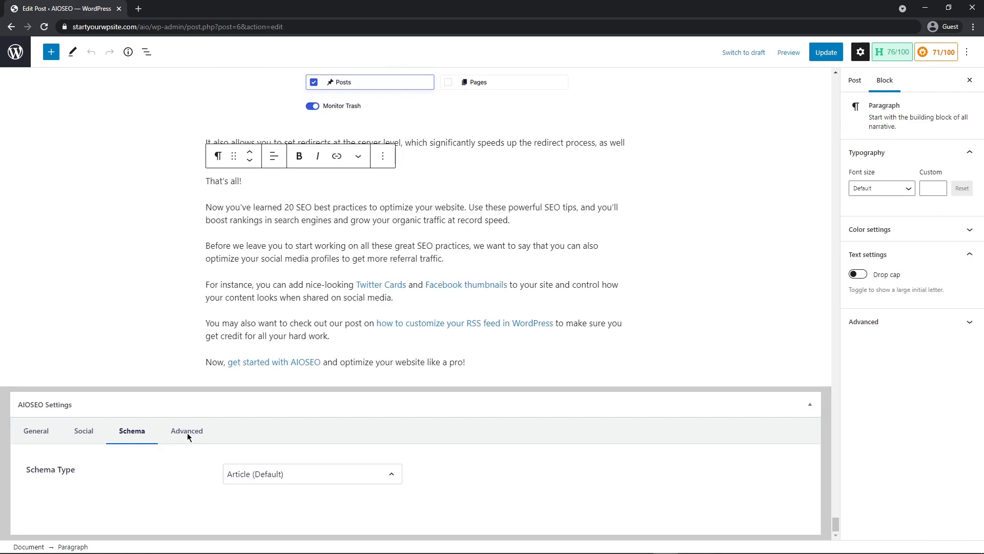
click(189, 433)
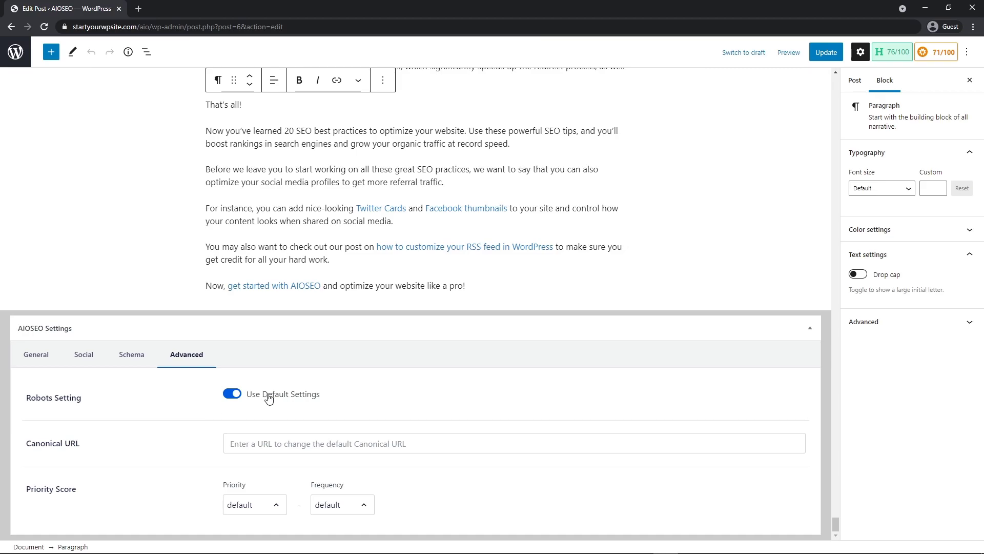
click(234, 396)
scroll(213, 408, down, 2)
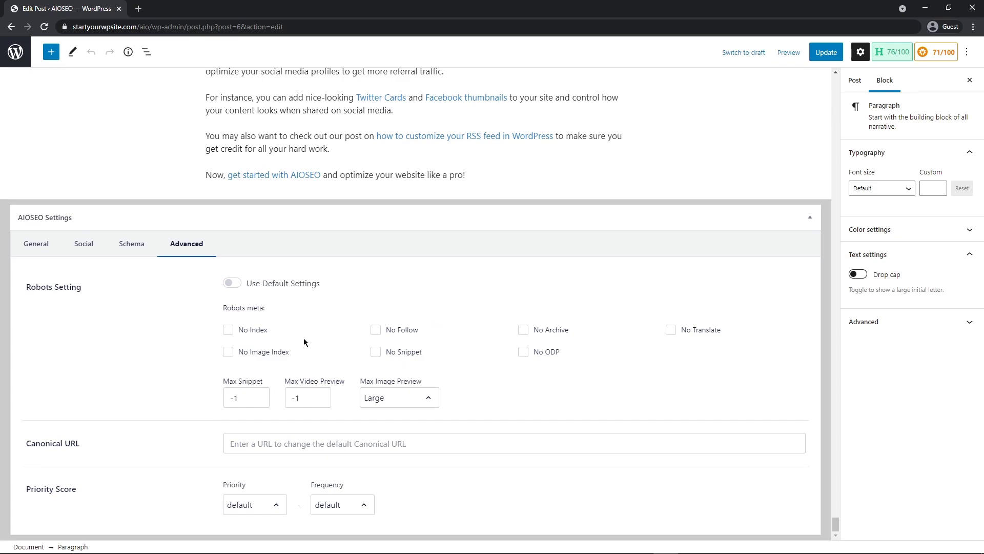
click(232, 283)
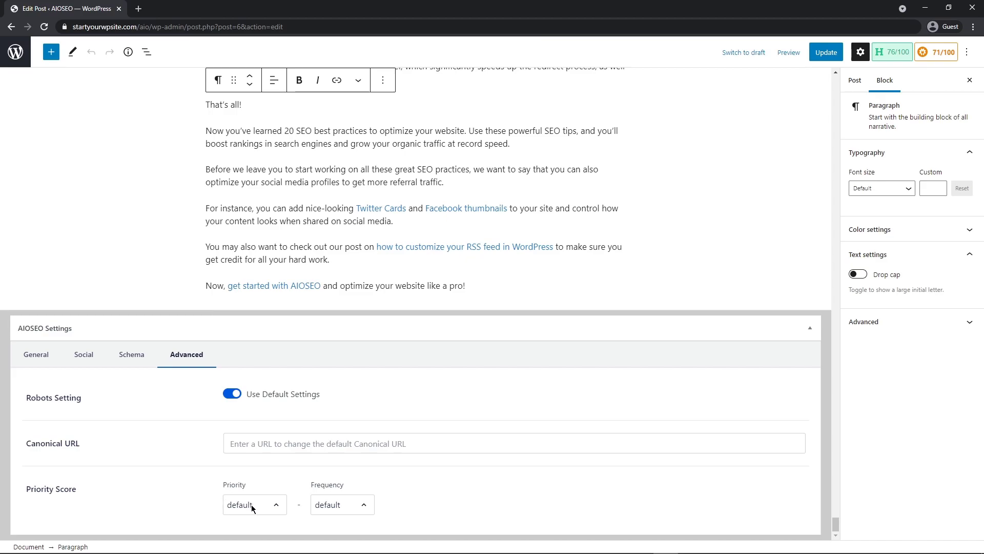
- Keep the sitemap frequency at default and show the AIOSEO analysis sidebar
click(343, 508)
mouse_move(369, 391)
mouse_down()
mouse_move(369, 421)
mouse_move(370, 390)
mouse_up()
click(402, 483)
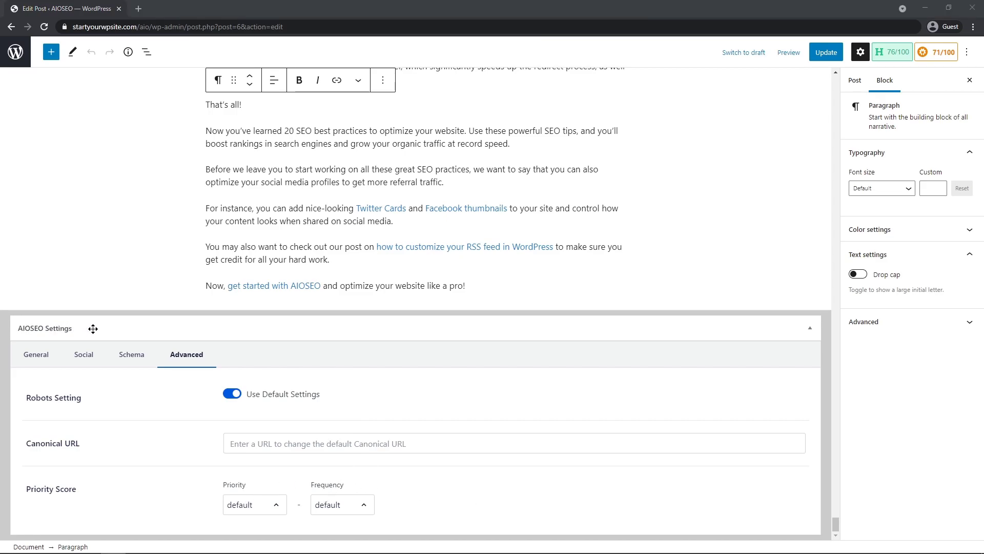
click(934, 53)
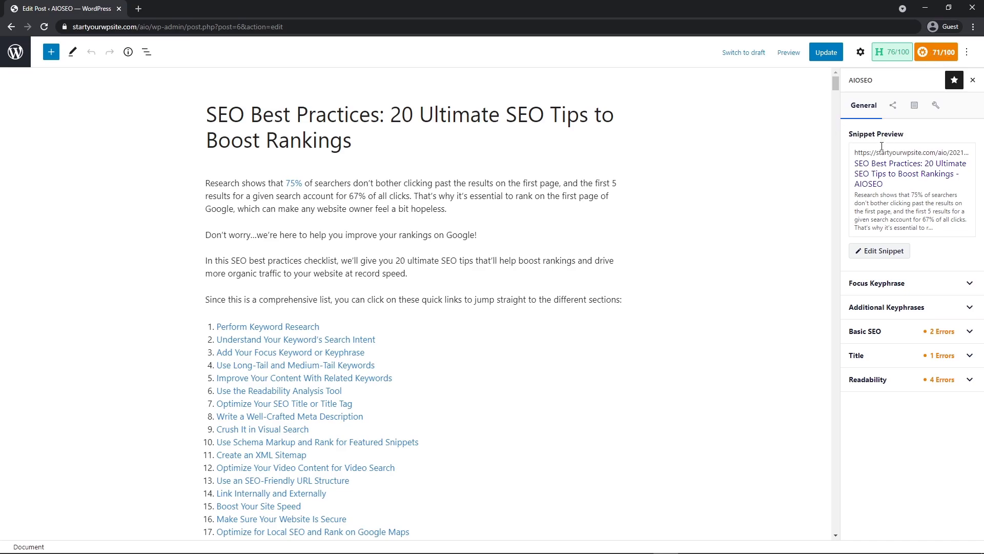
- Preview the snippet, then expand and review the Basic SEO, Title and Readability checks
click(885, 251)
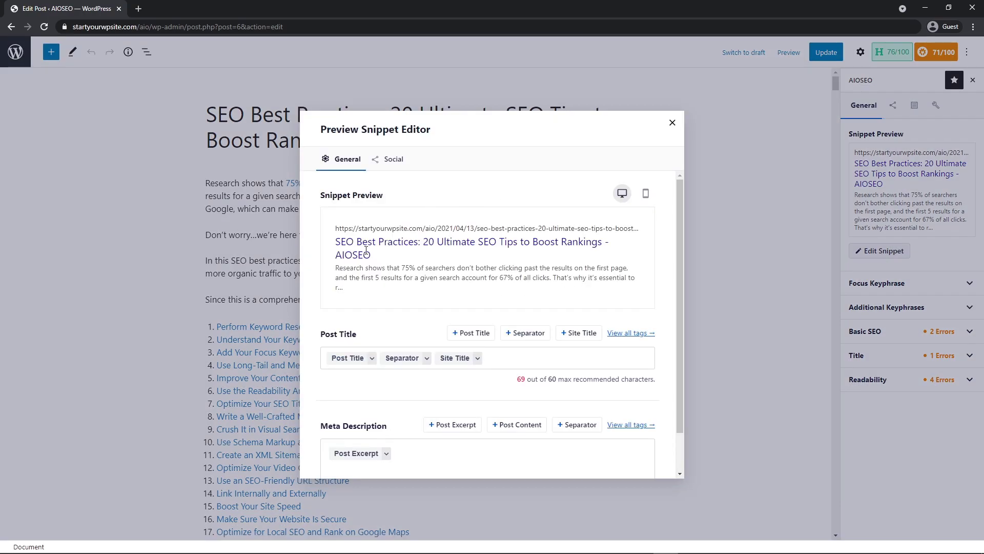
click(672, 122)
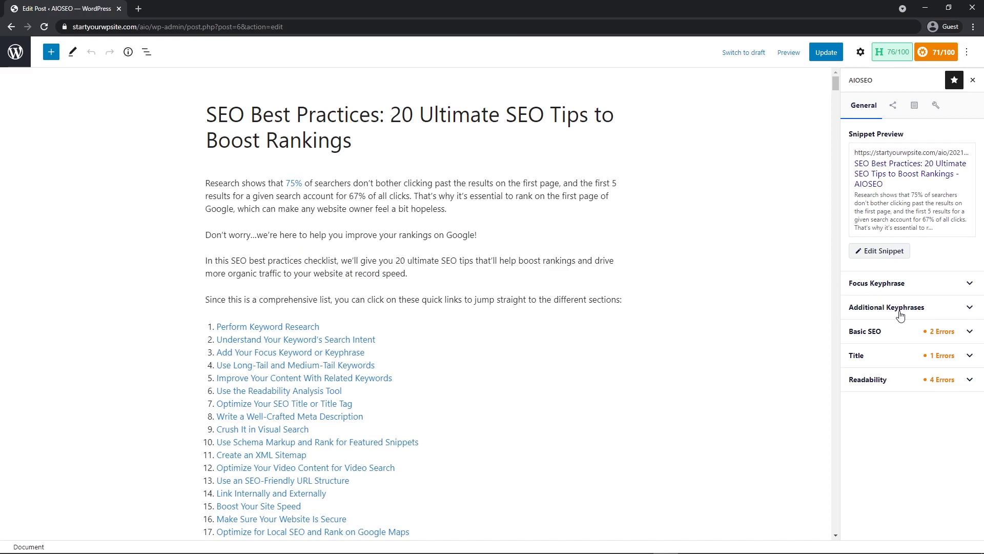
click(886, 333)
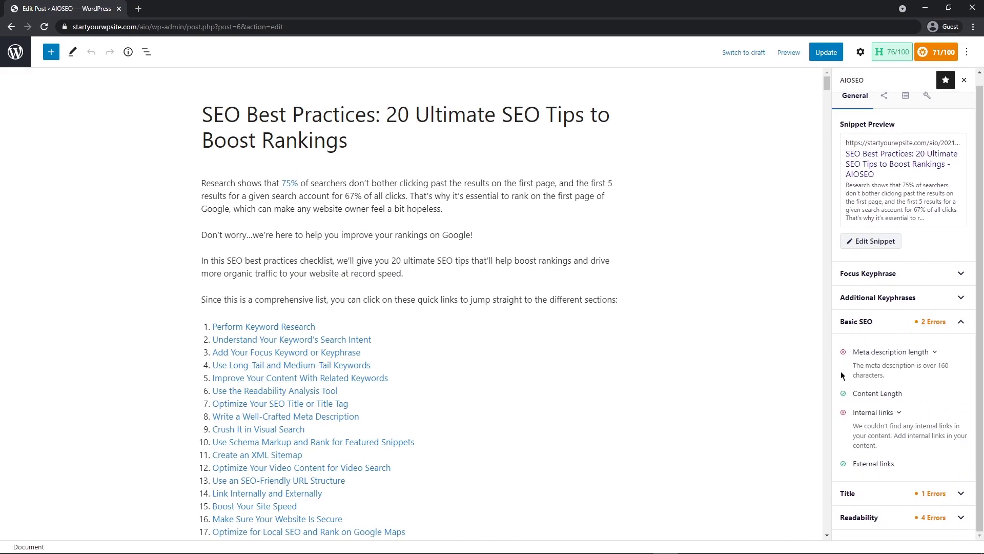
click(881, 355)
click(885, 357)
click(872, 380)
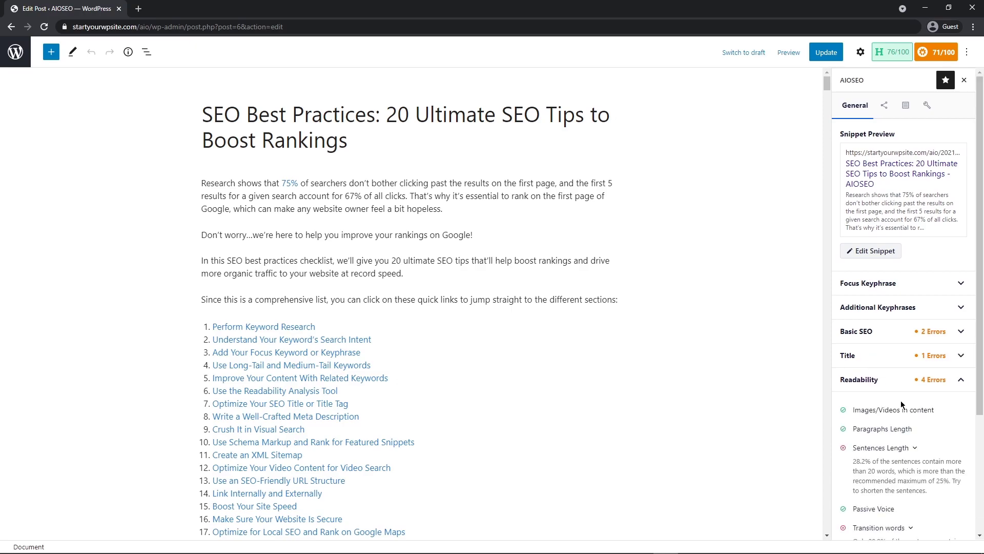
scroll(867, 308, down, 3)
click(886, 205)
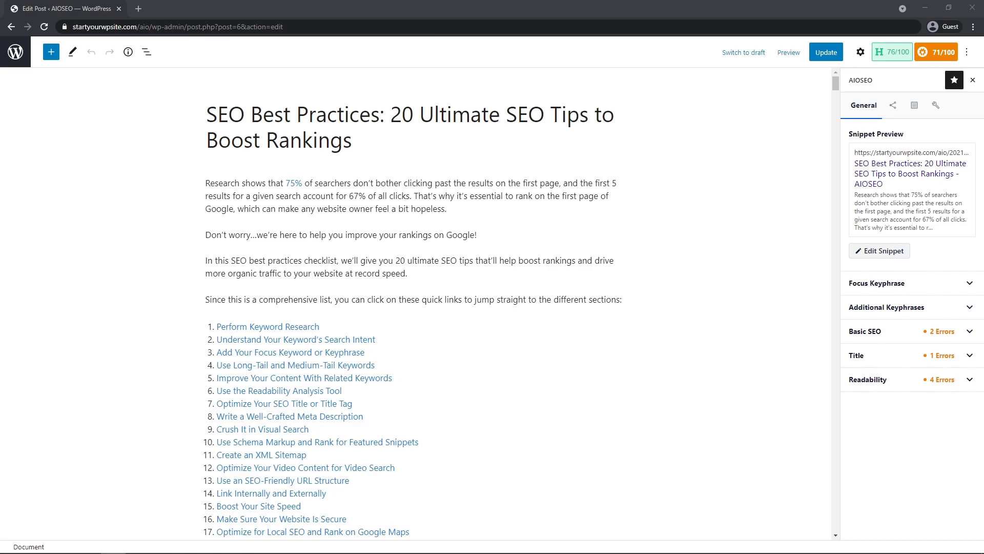
- Update the post and go to All in One SEO's Sitemaps page
click(860, 52)
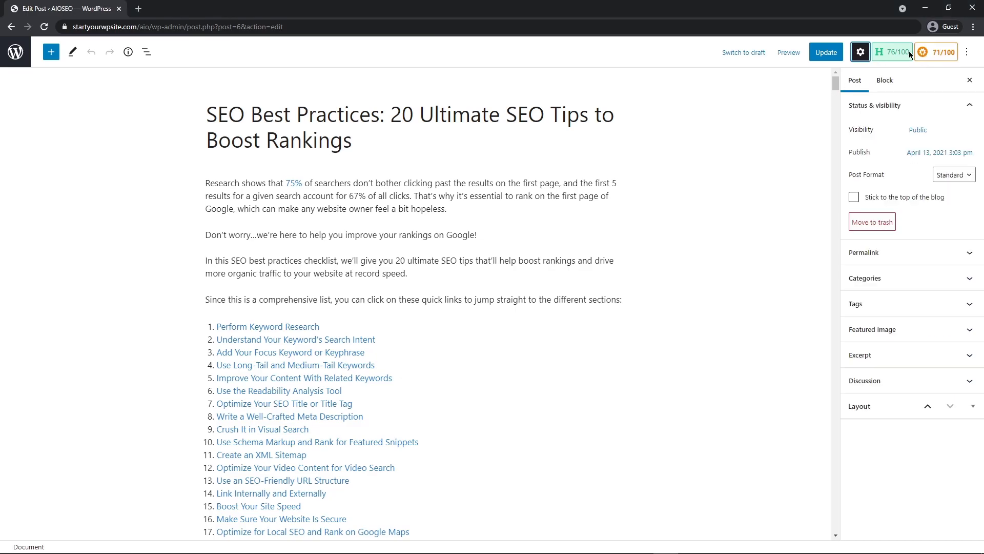
click(825, 53)
click(15, 52)
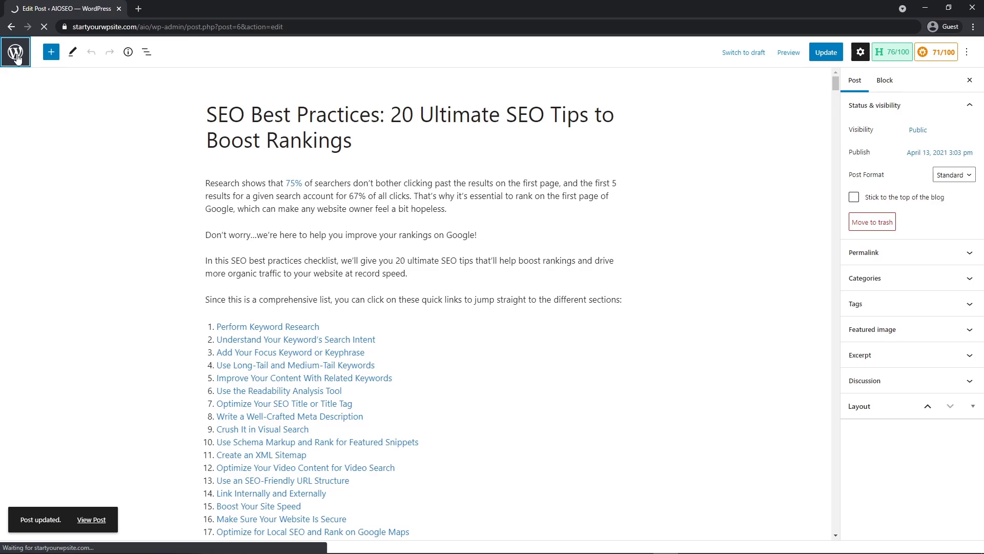
mouse_move(43, 322)
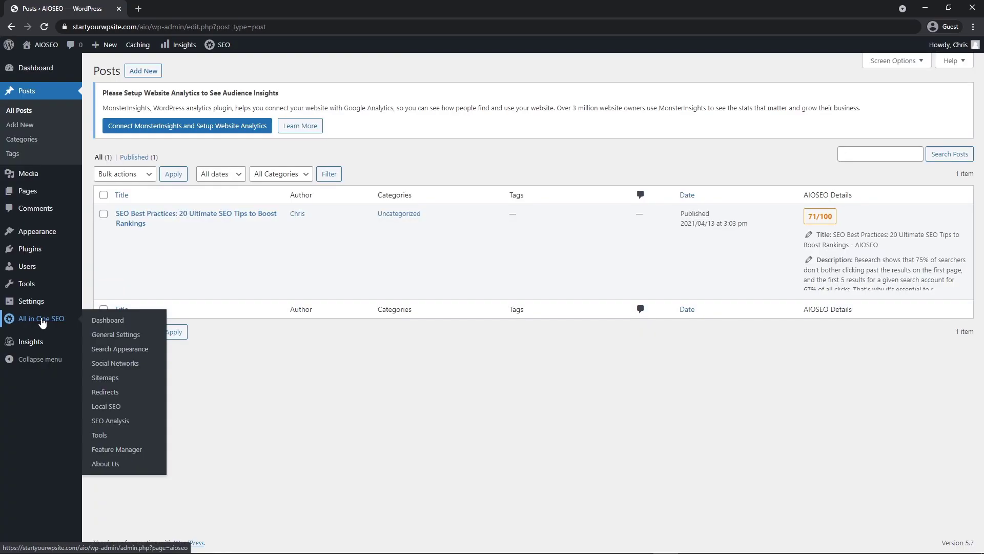
click(105, 380)
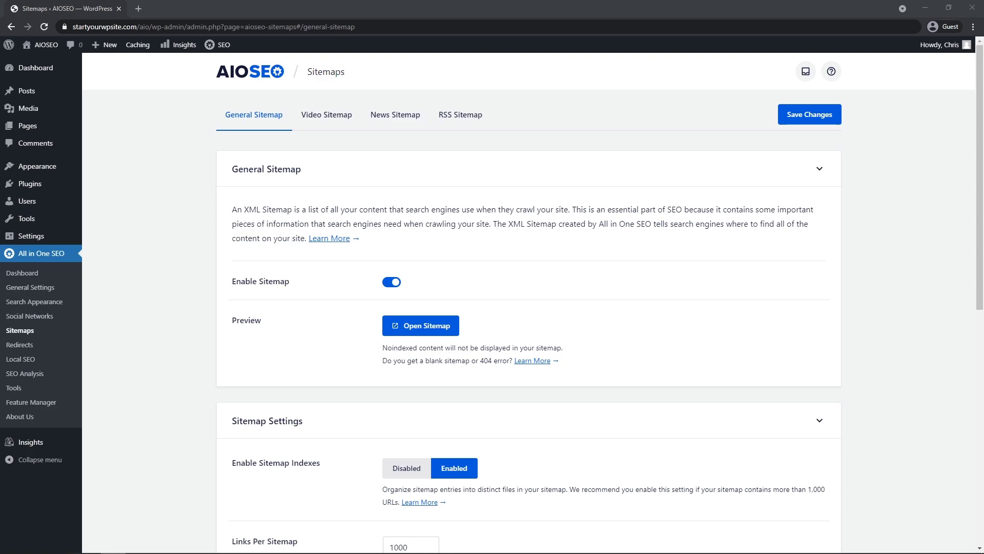
click(420, 325)
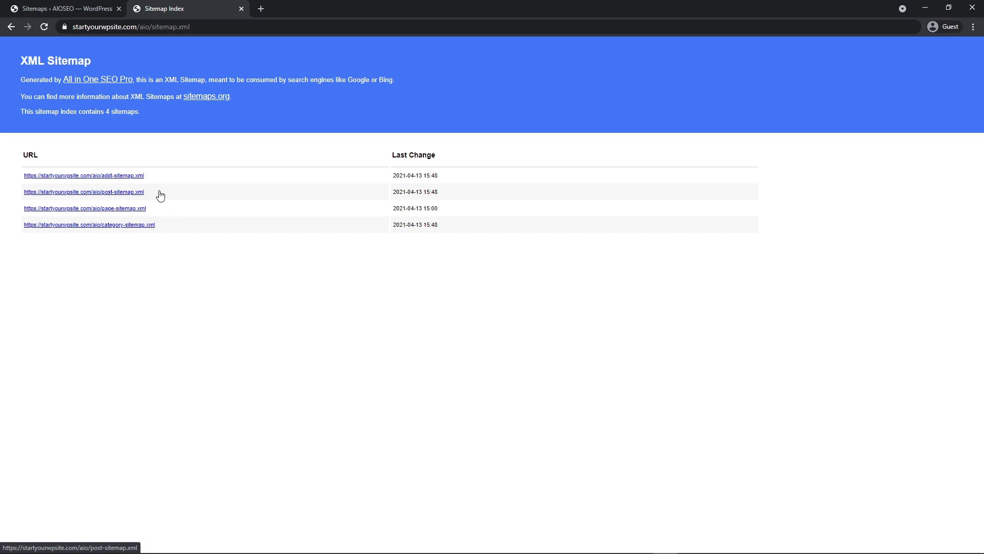
click(126, 193)
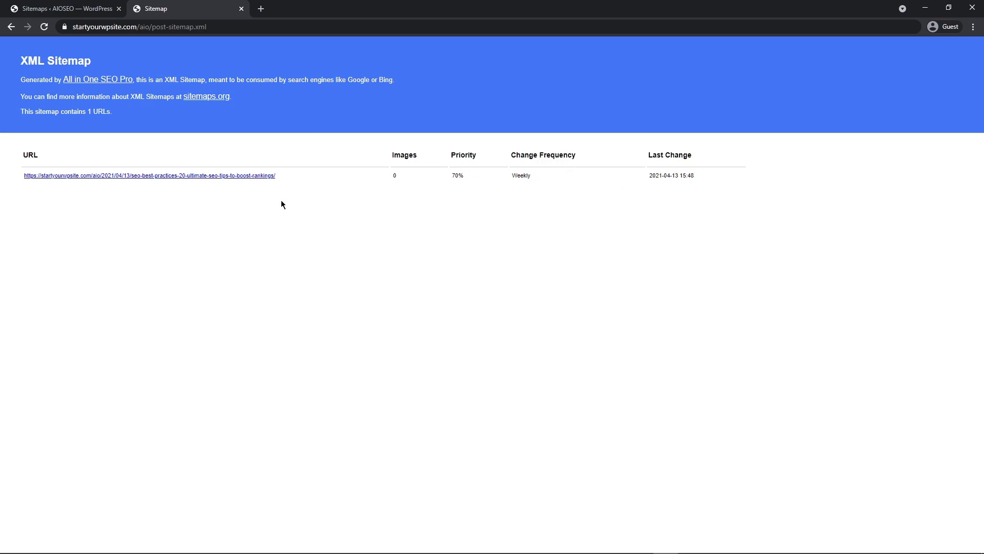
key(ctrl+w)
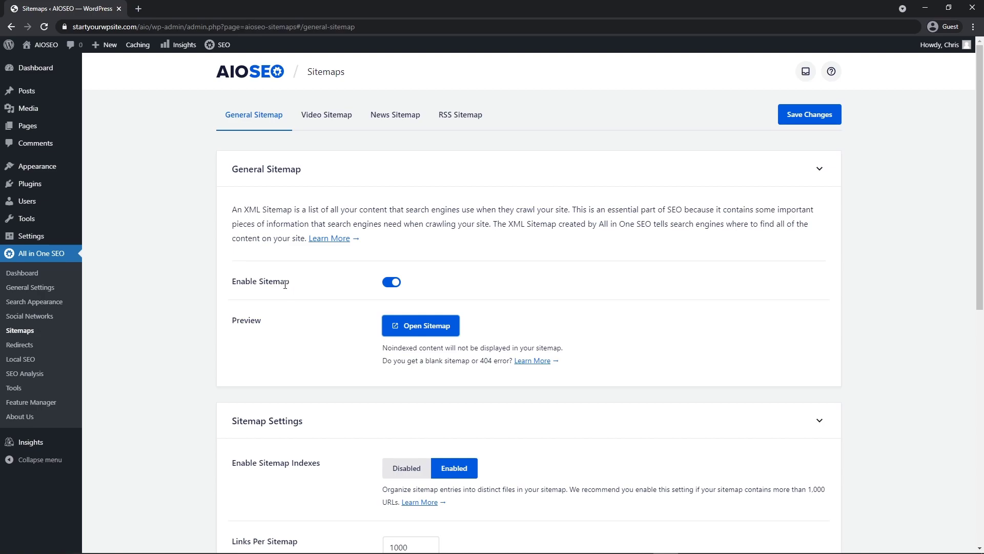
- Leave Additional Pages off and save the general sitemap settings
scroll(556, 292, down, 5)
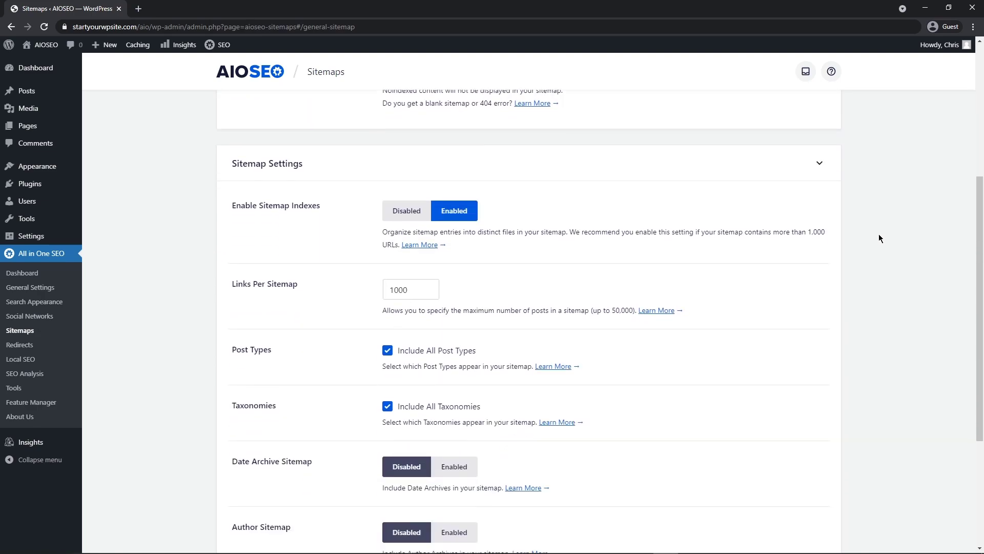
scroll(880, 238, down, 1)
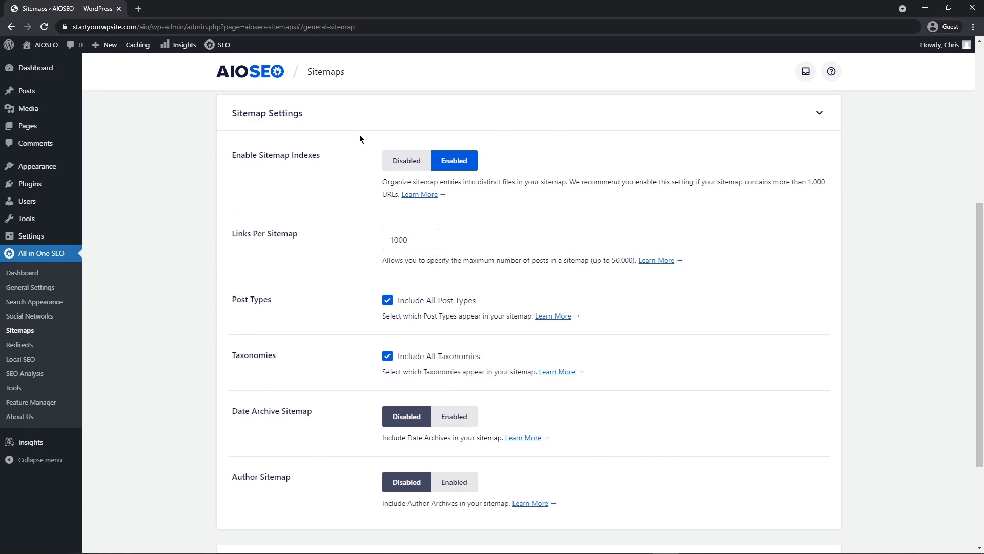
scroll(868, 226, up, 1)
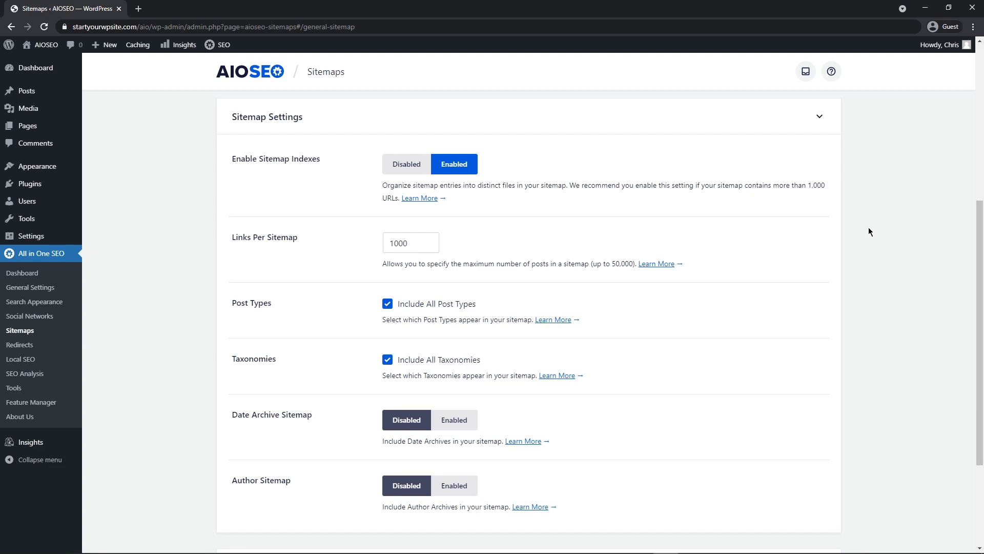
scroll(408, 409, down, 3)
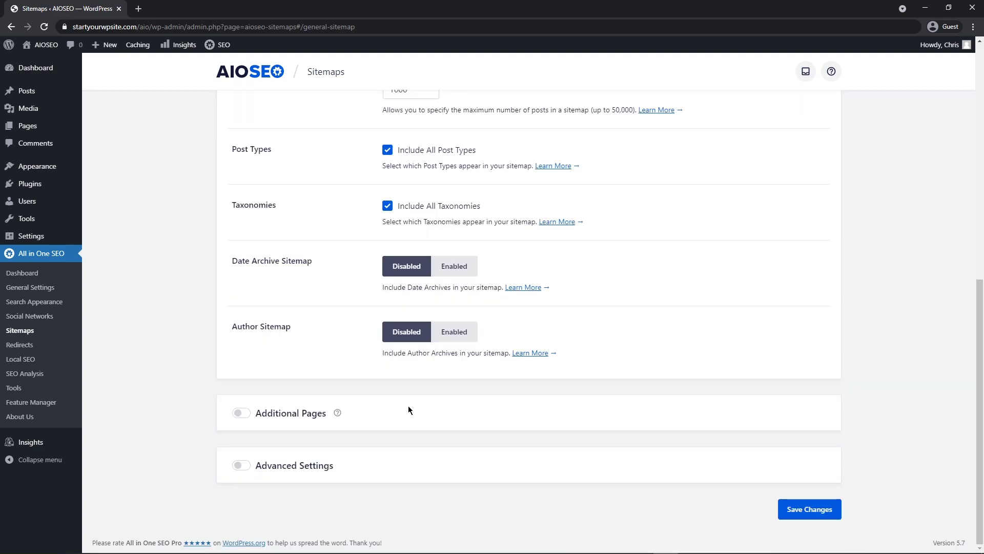
click(238, 416)
scroll(228, 430, down, 2)
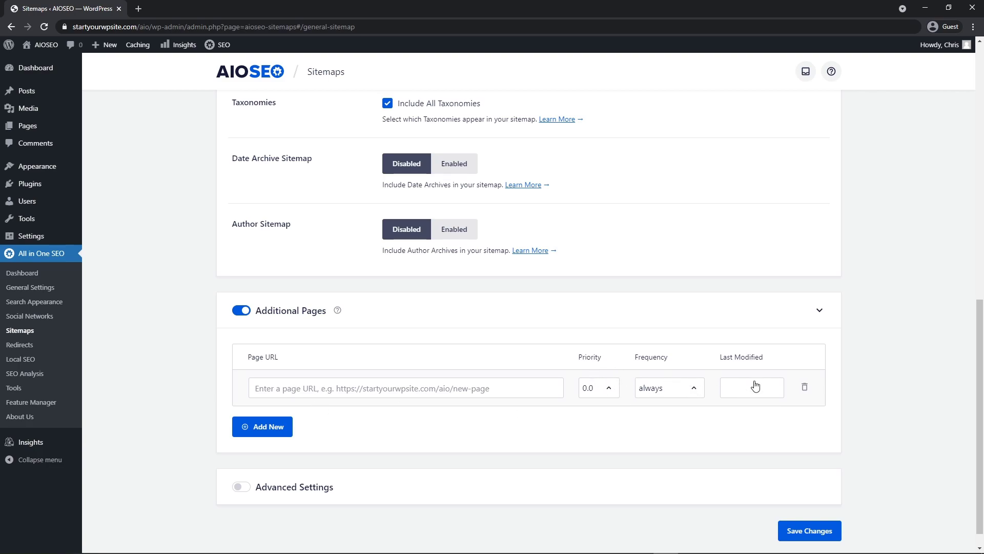
click(241, 310)
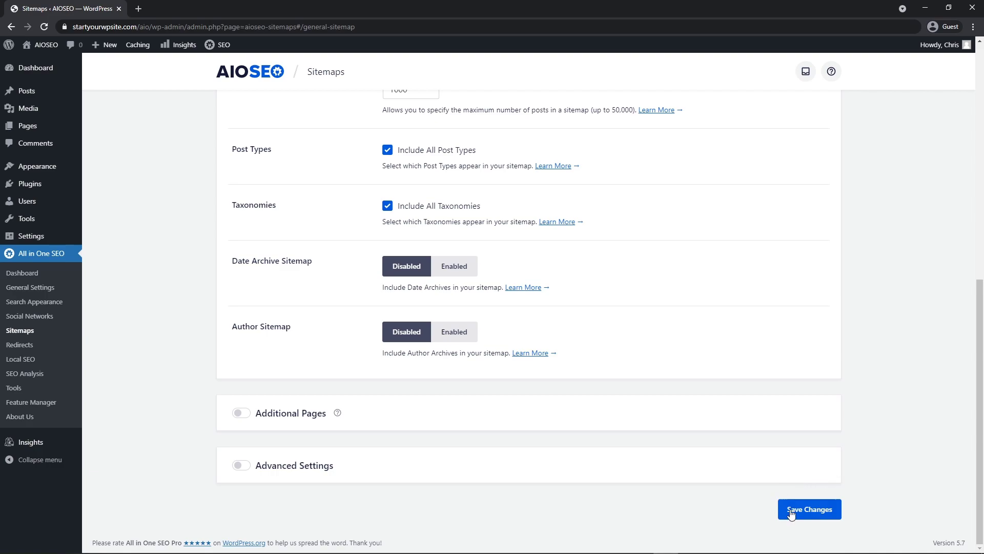
click(813, 514)
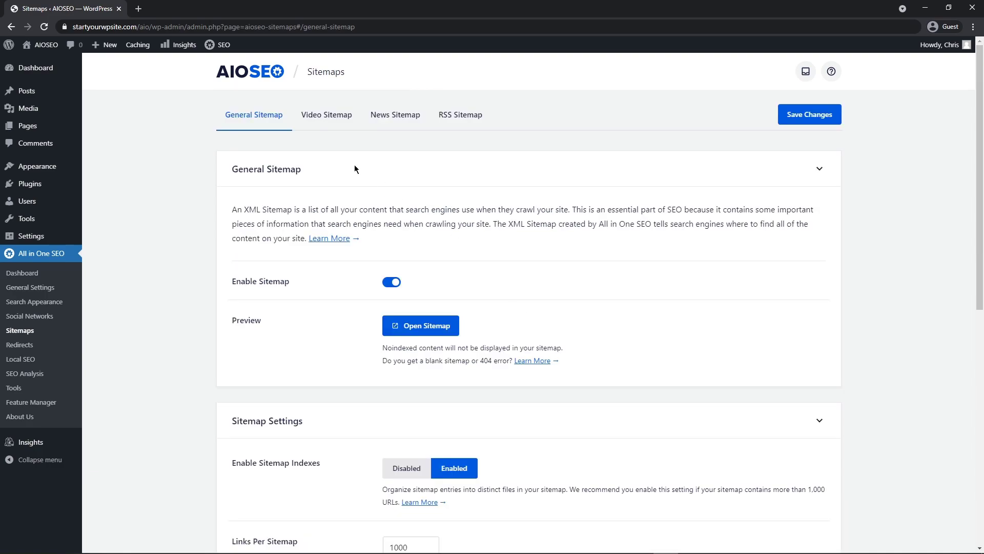
- Activate the Video Sitemap from its tab in Sitemaps
click(331, 118)
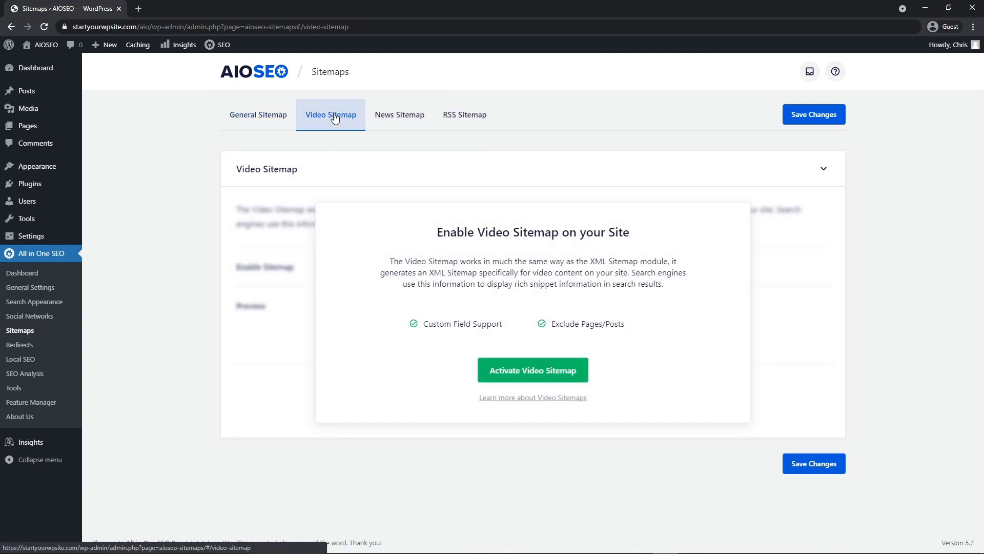
drag(584, 261, 665, 260)
click(685, 311)
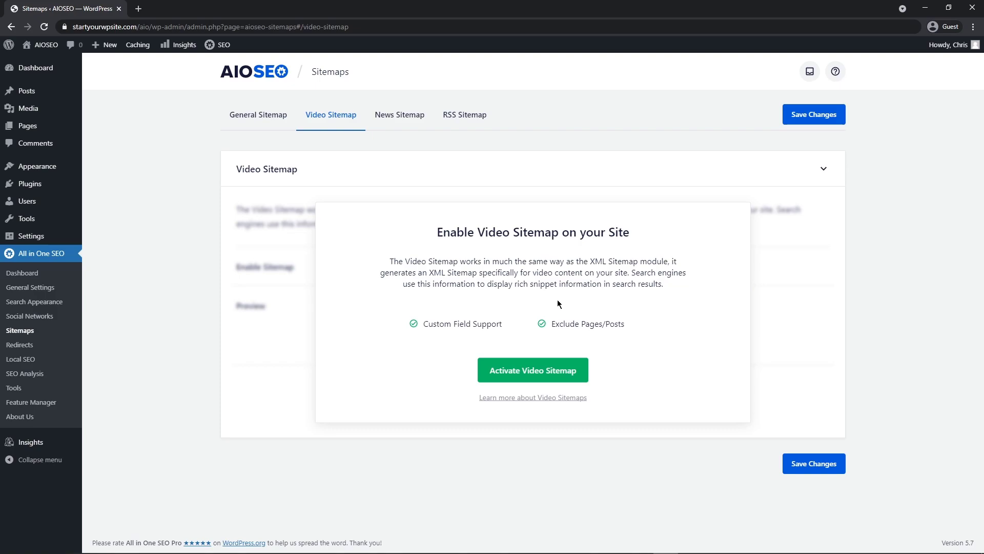
click(527, 372)
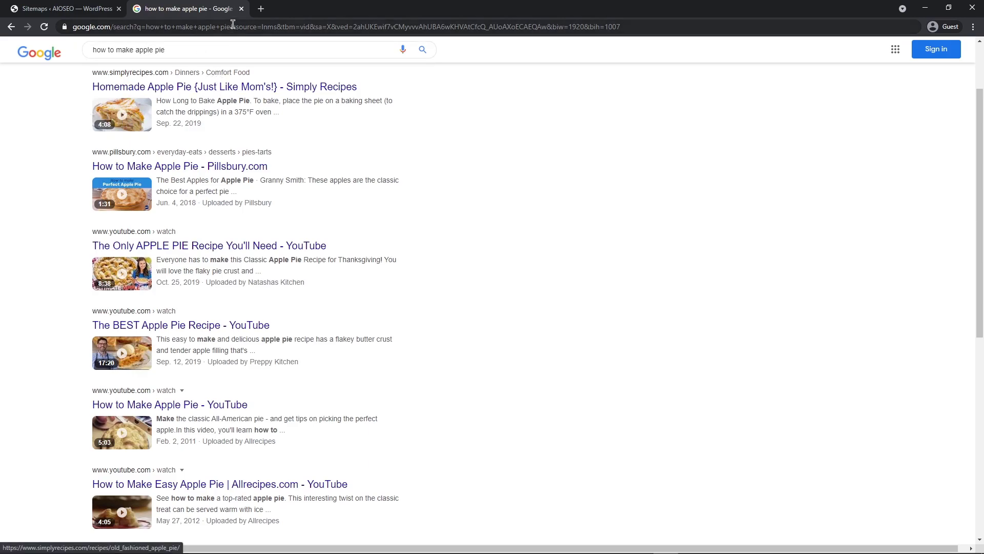
- Close the 'how to make apple pie' Google results tab
click(242, 9)
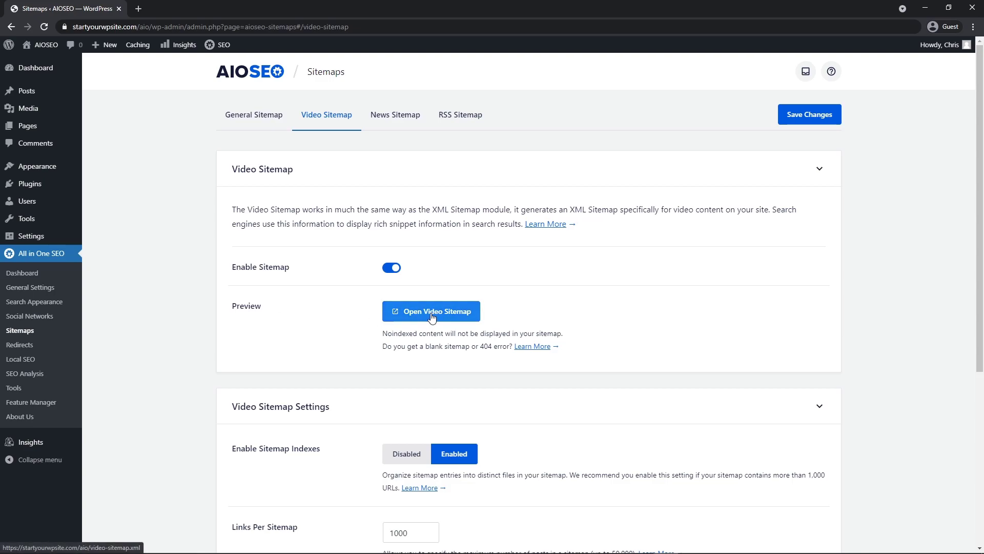
- Enable the video sitemap's Advanced Settings and save the changes
scroll(783, 354, down, 5)
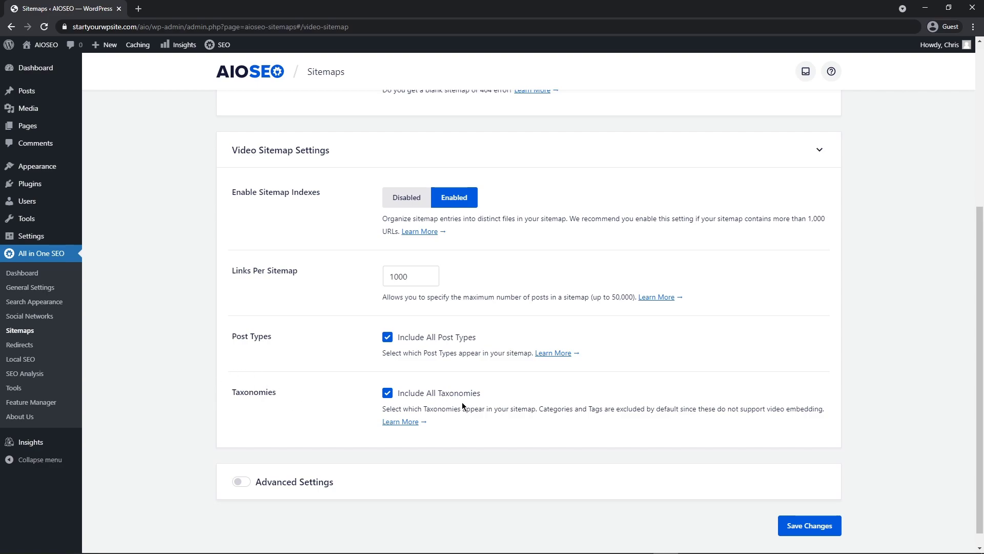
scroll(494, 419, down, 1)
click(242, 466)
scroll(574, 431, down, 4)
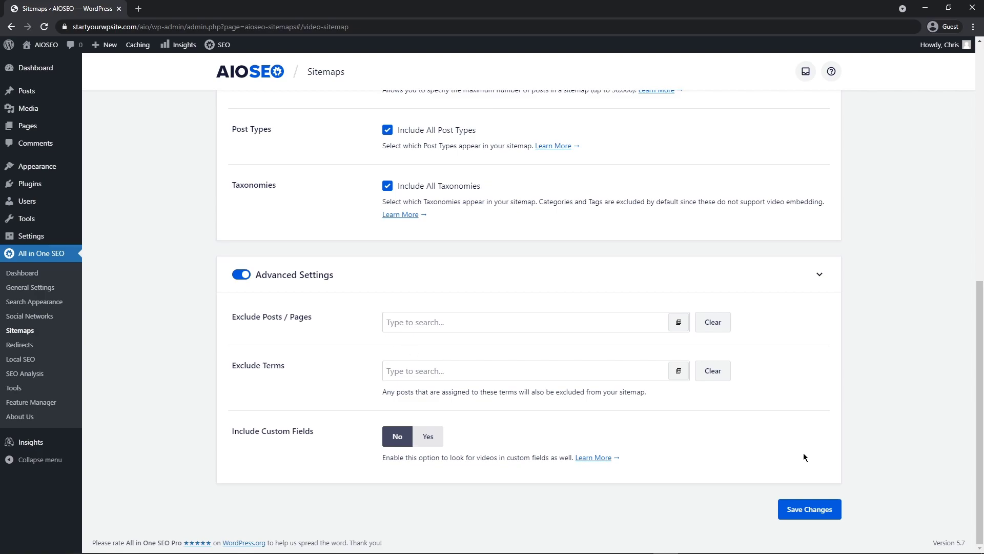
click(809, 509)
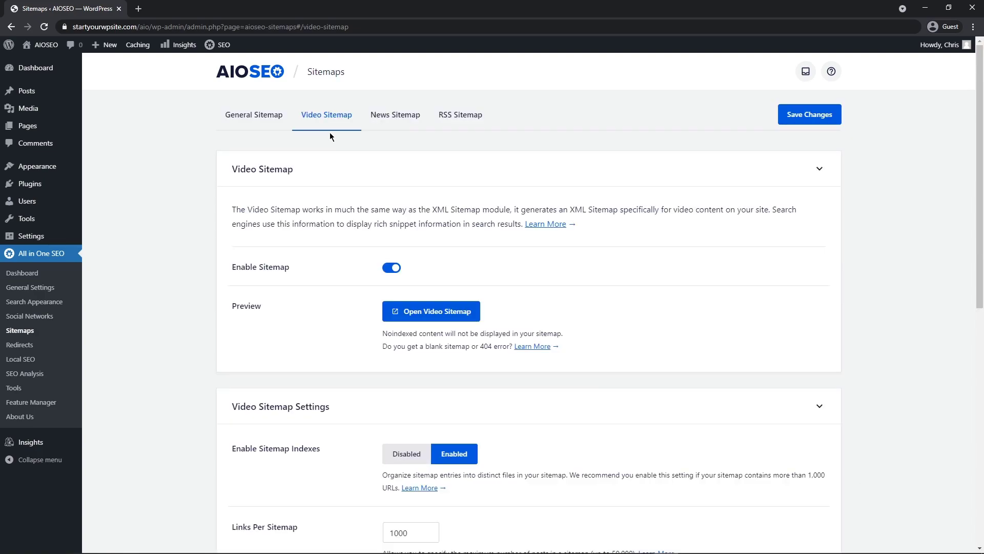
- Activate the Google News sitemap and review its settings, including publication name AIOSEO
click(395, 122)
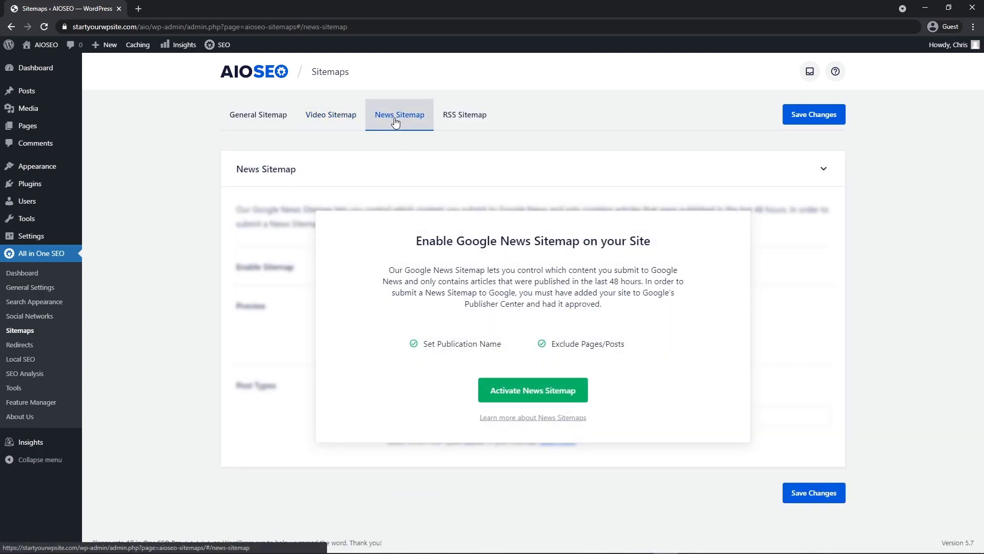
click(543, 395)
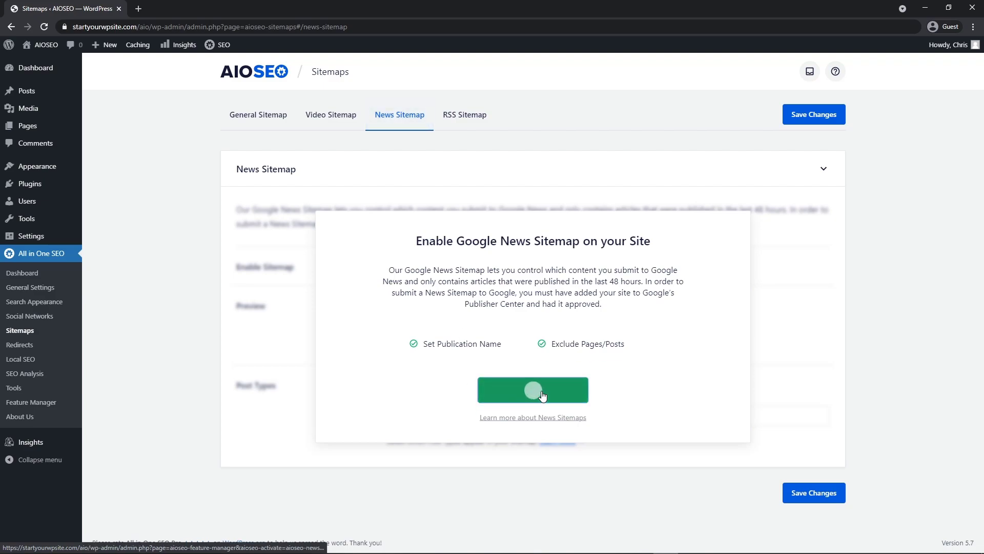
drag(977, 101, 960, 166)
scroll(960, 167, up, 2)
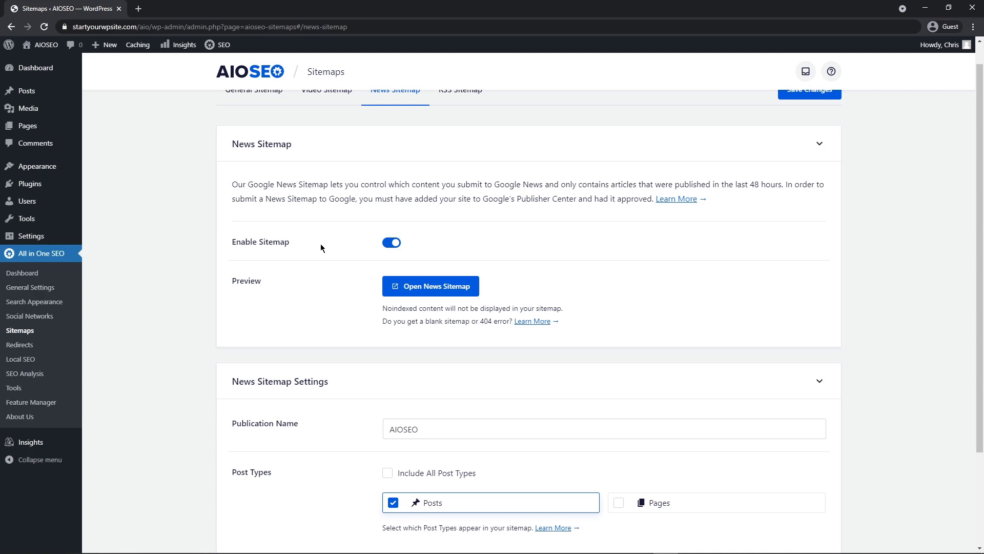
scroll(320, 251, down, 2)
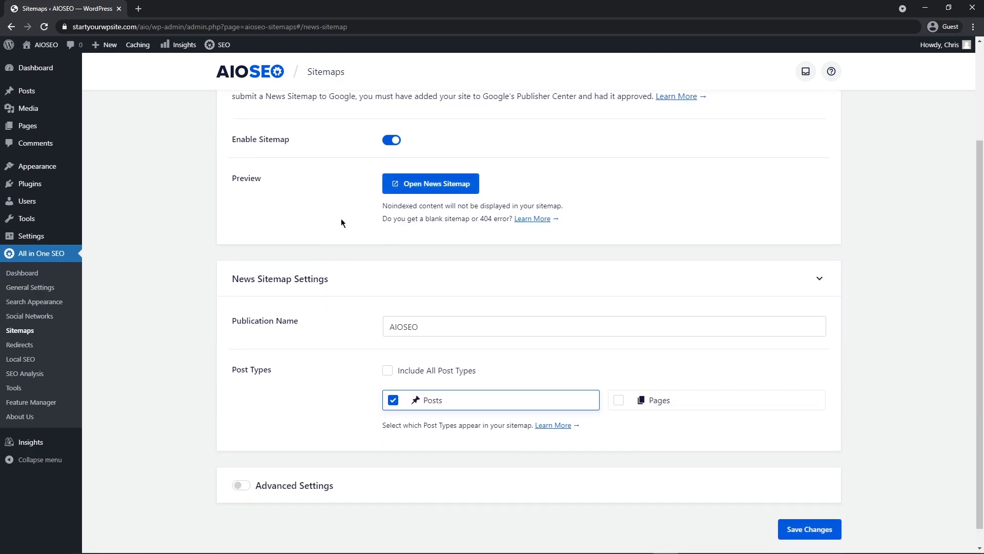
scroll(342, 235, down, 1)
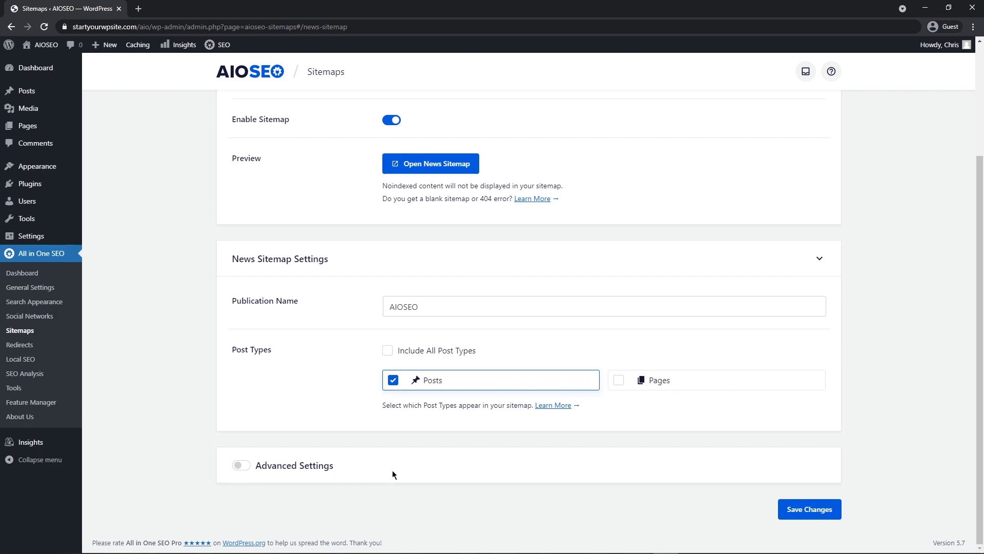
scroll(660, 473, up, 3)
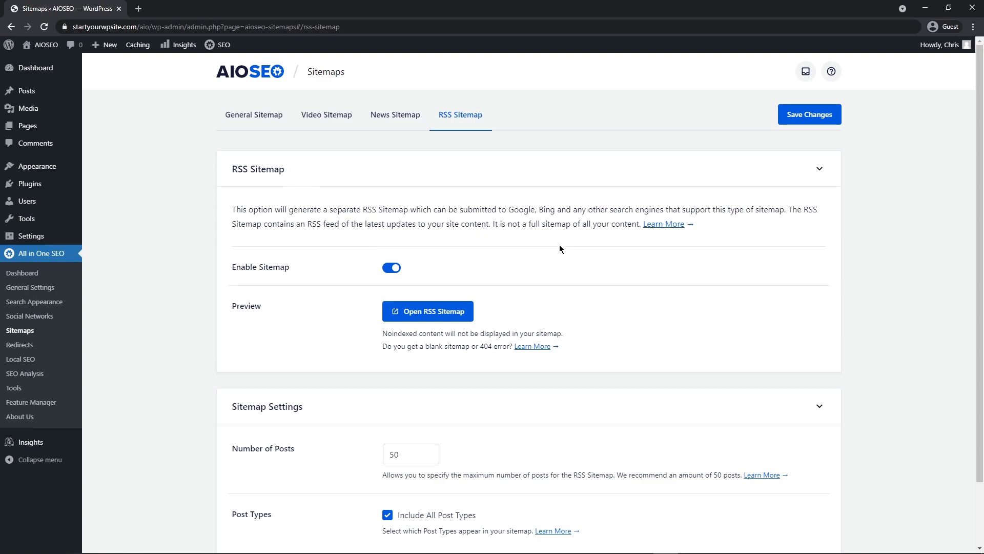
- Save the RSS sitemap with 50 posts and all post types included
scroll(561, 249, down, 1)
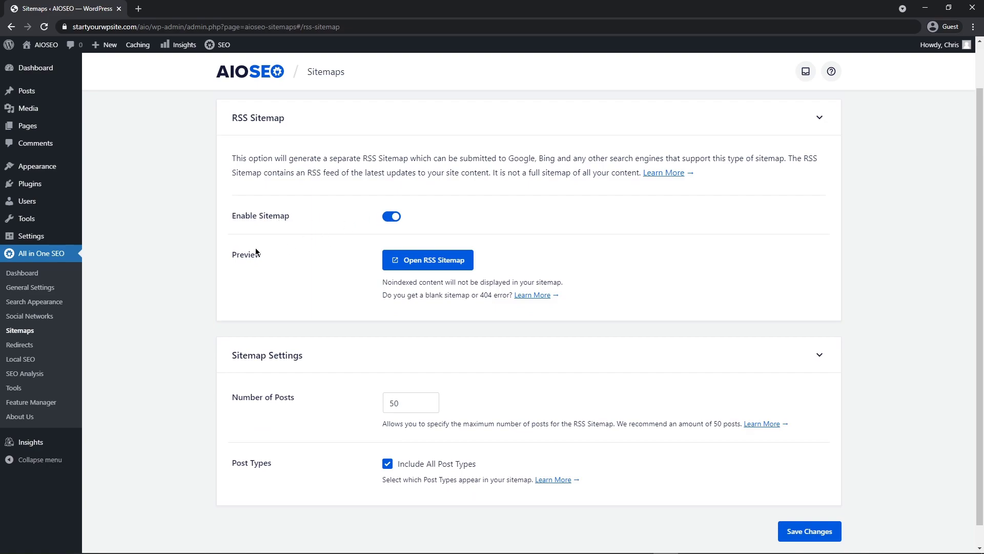
scroll(327, 277, down, 1)
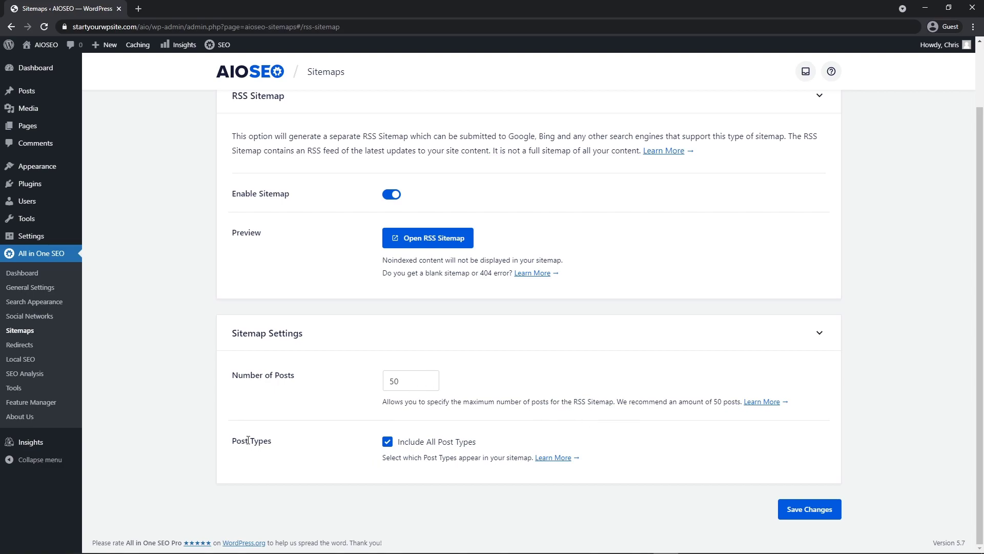
click(807, 511)
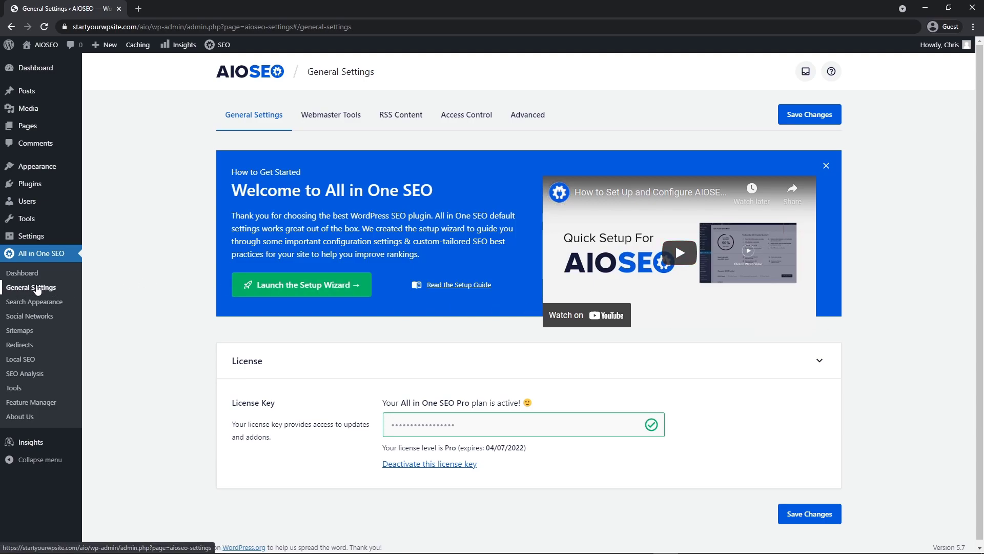
click(333, 119)
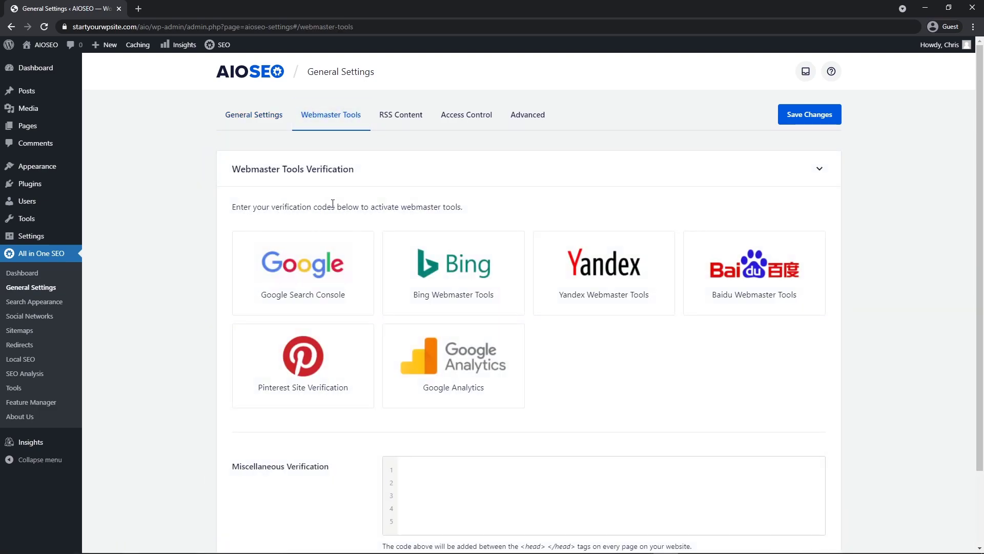
scroll(230, 206, down, 2)
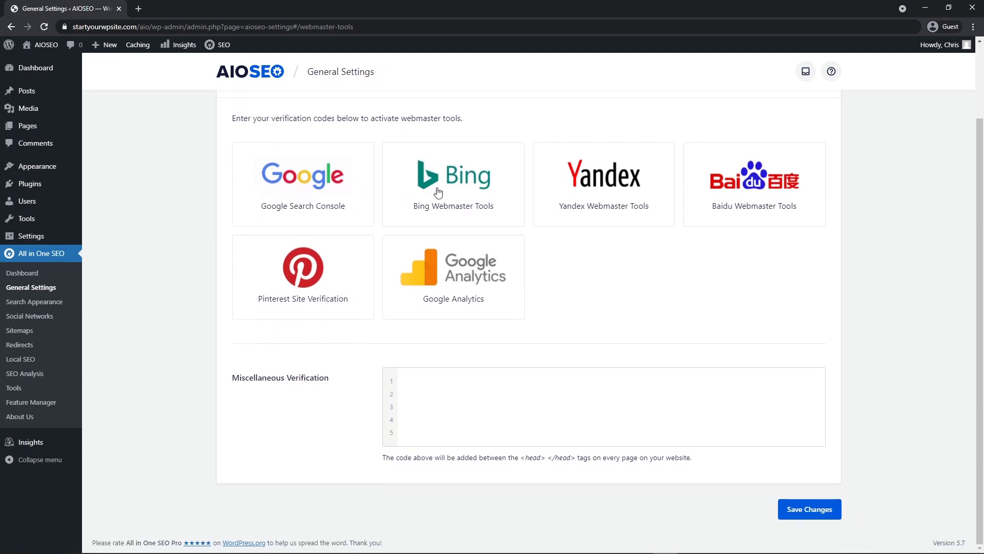
click(305, 185)
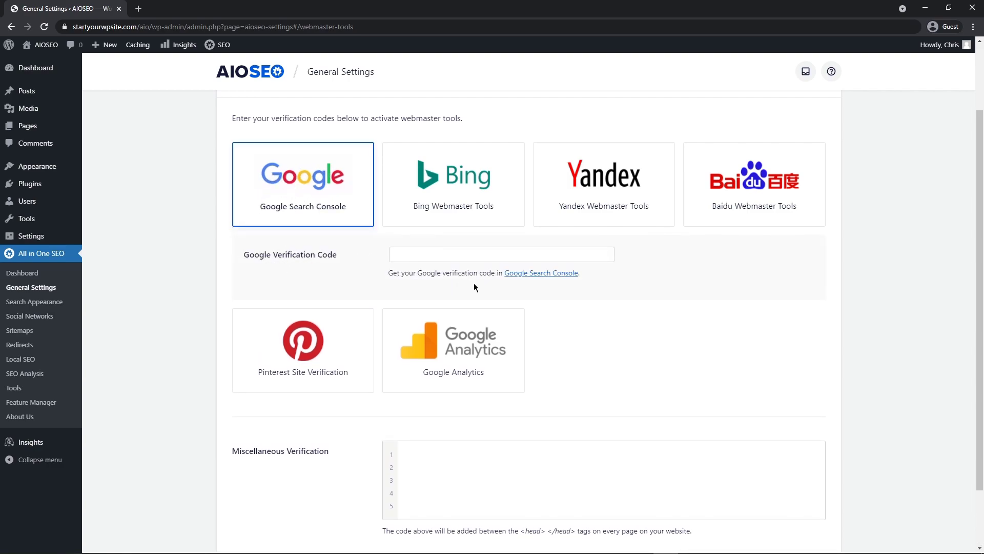
click(546, 274)
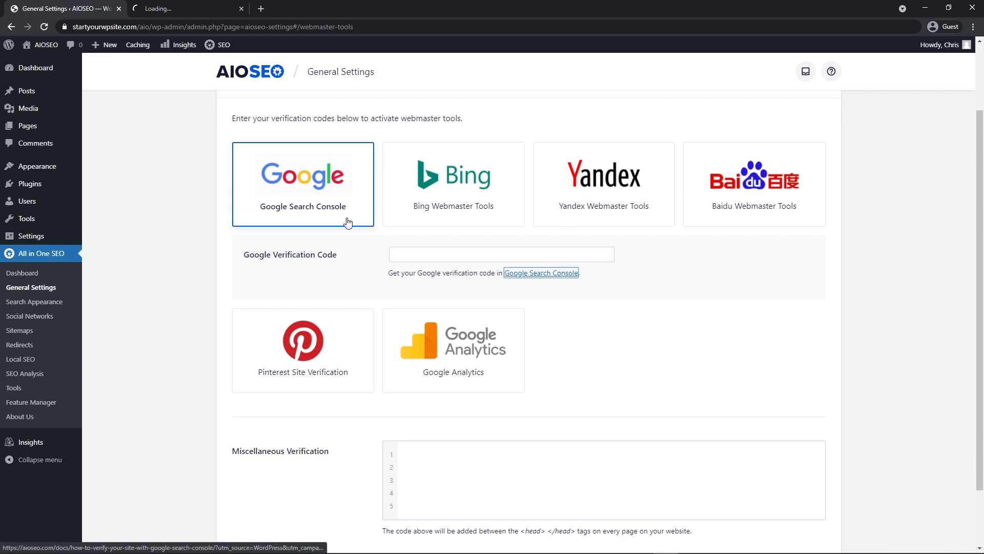
click(179, 11)
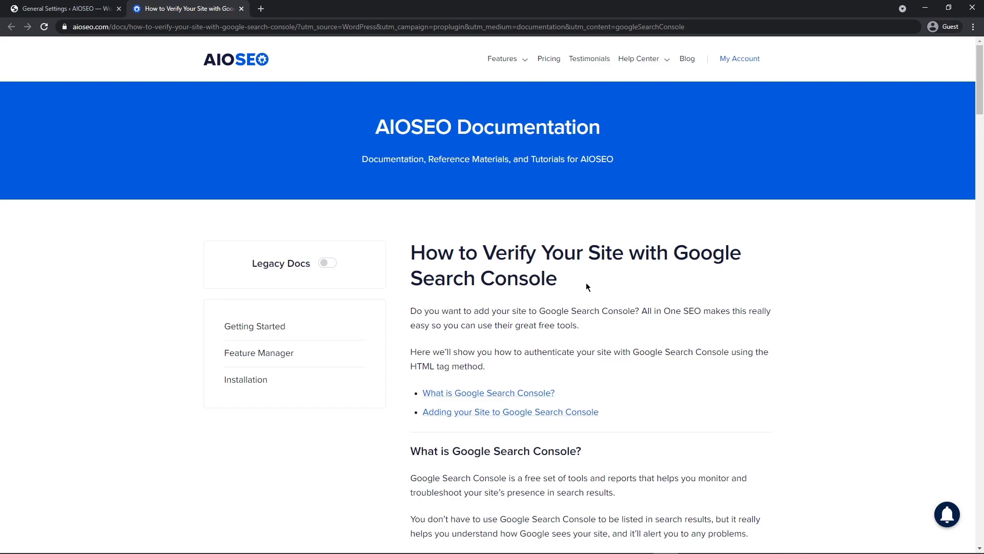
key(ctrl+w)
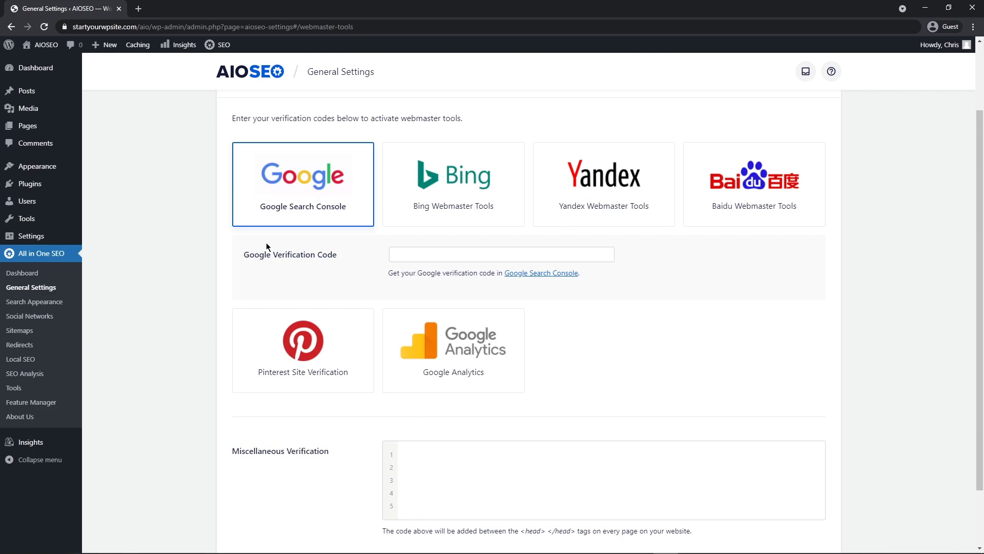
- Activate the Local SEO module and keep Multiple Locations set to No
click(20, 359)
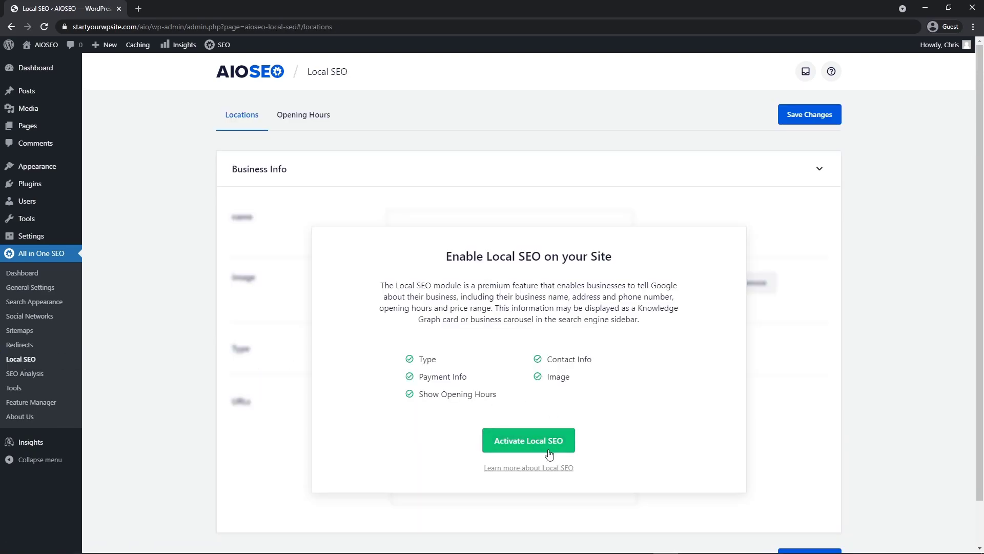
click(528, 440)
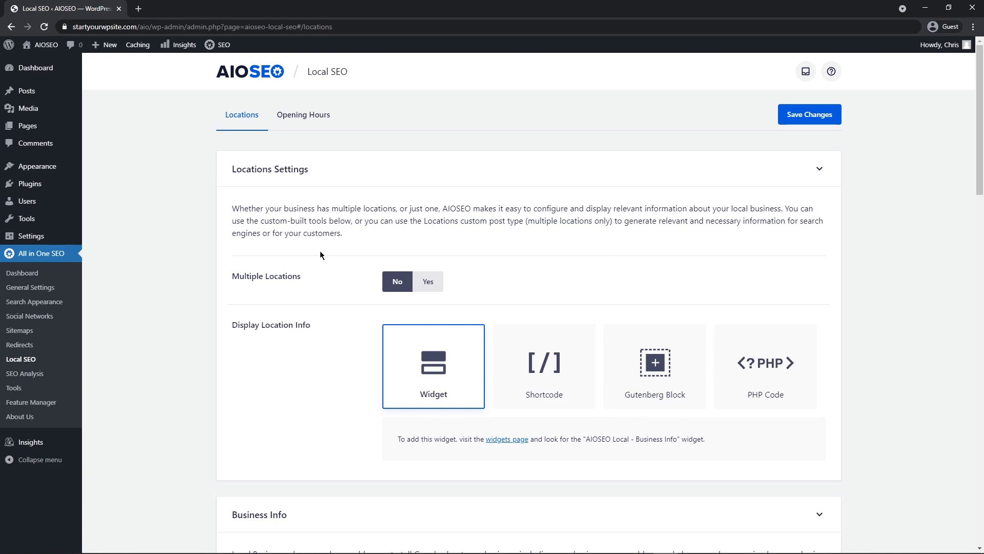
scroll(318, 261, down, 2)
scroll(321, 263, up, 2)
scroll(302, 243, down, 1)
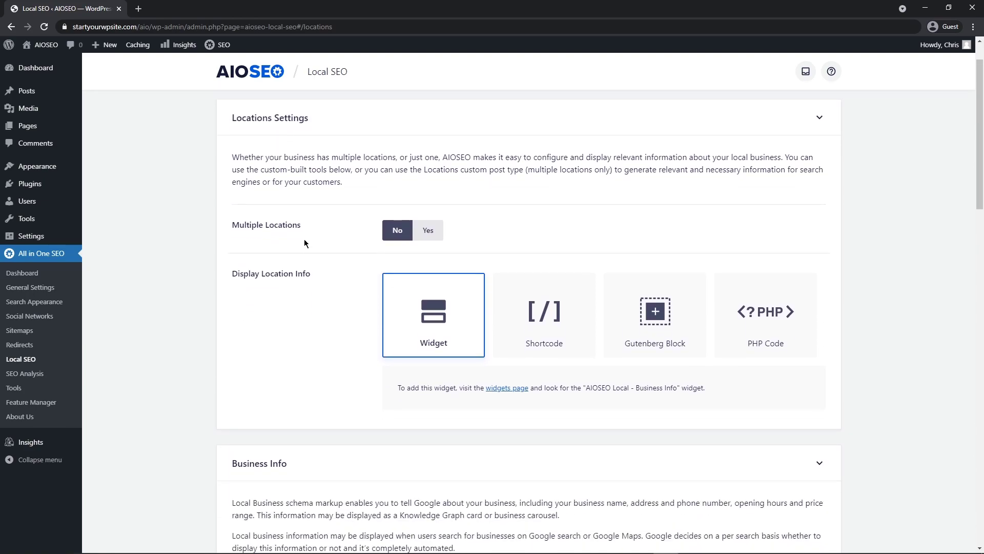
click(426, 231)
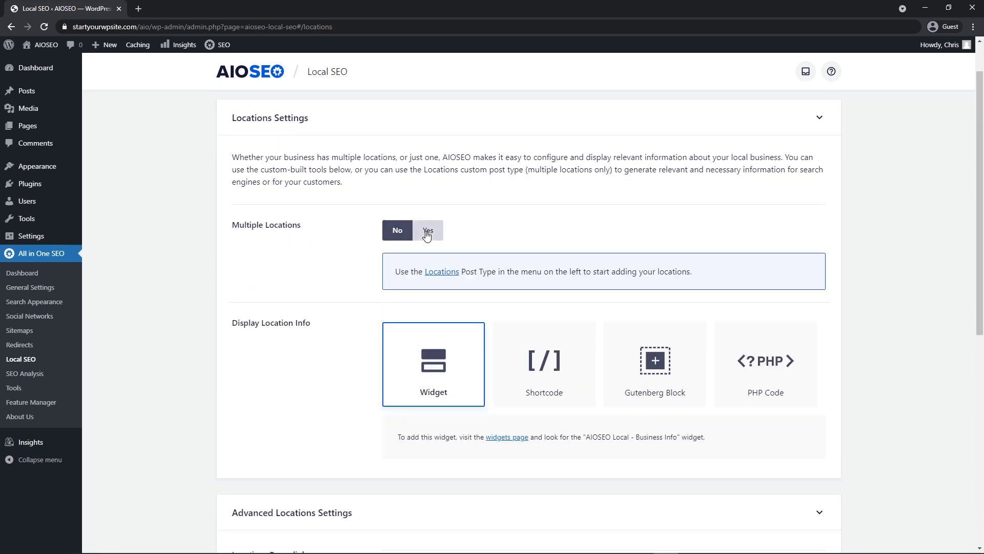
click(396, 230)
- Set Display Location Info to Gutenberg Block, using the 'AIOSEO Local - Business Info' block
scroll(284, 233, down, 1)
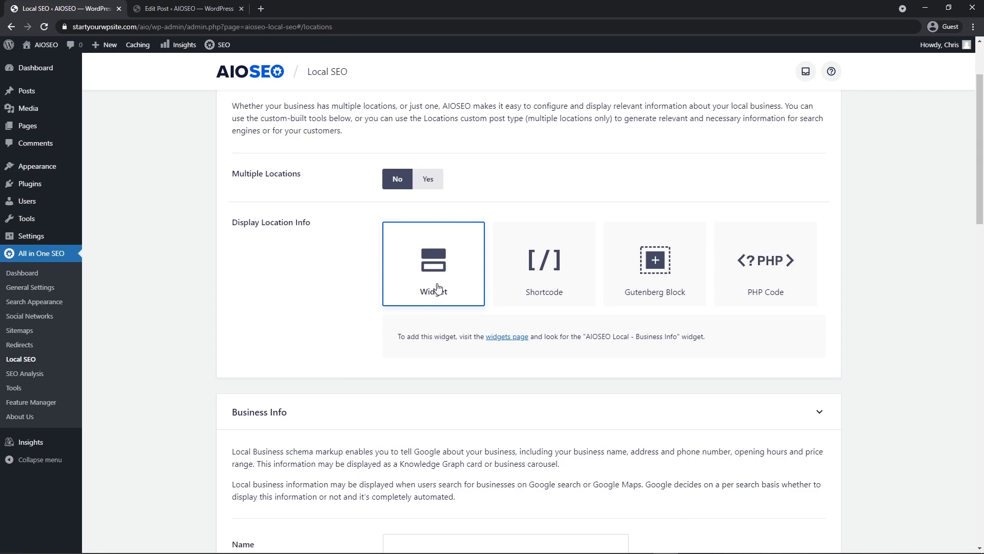
click(552, 273)
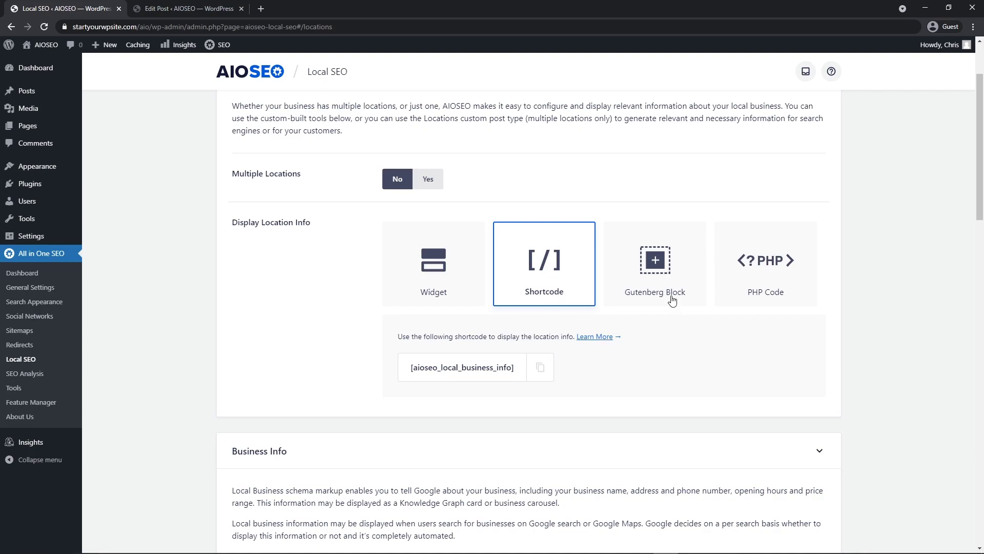
click(661, 272)
click(771, 269)
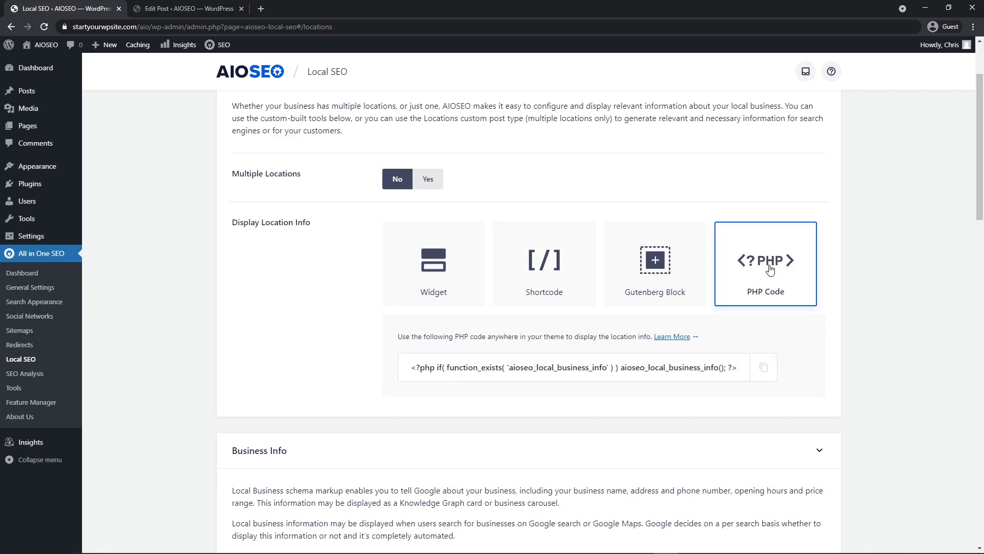
click(653, 282)
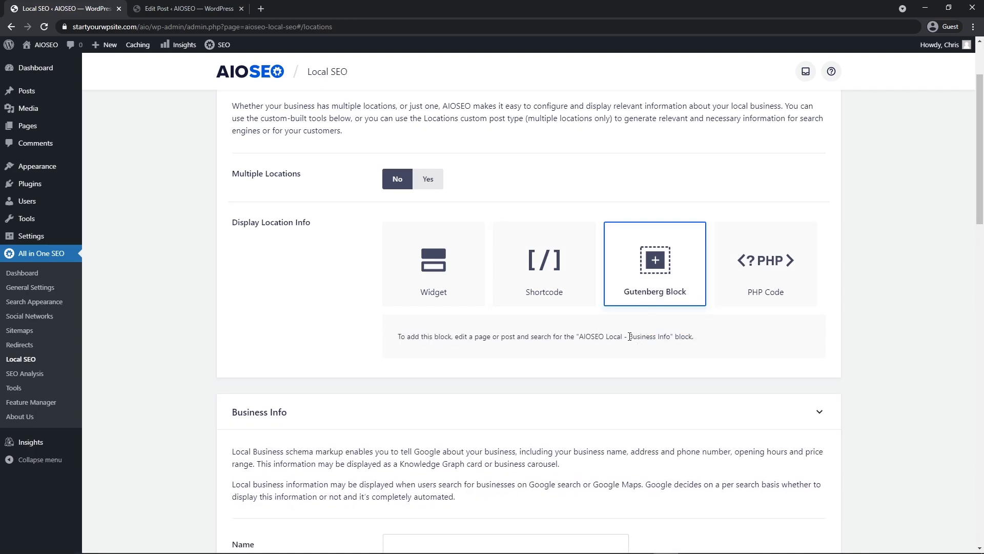
drag(629, 336, 671, 336)
drag(579, 337, 670, 336)
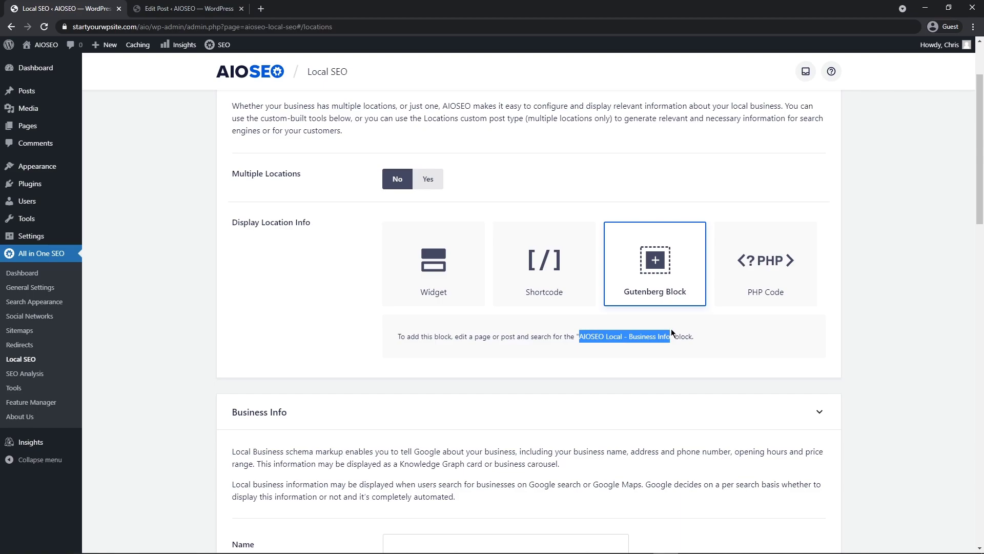
click(544, 336)
drag(979, 113, 965, 72)
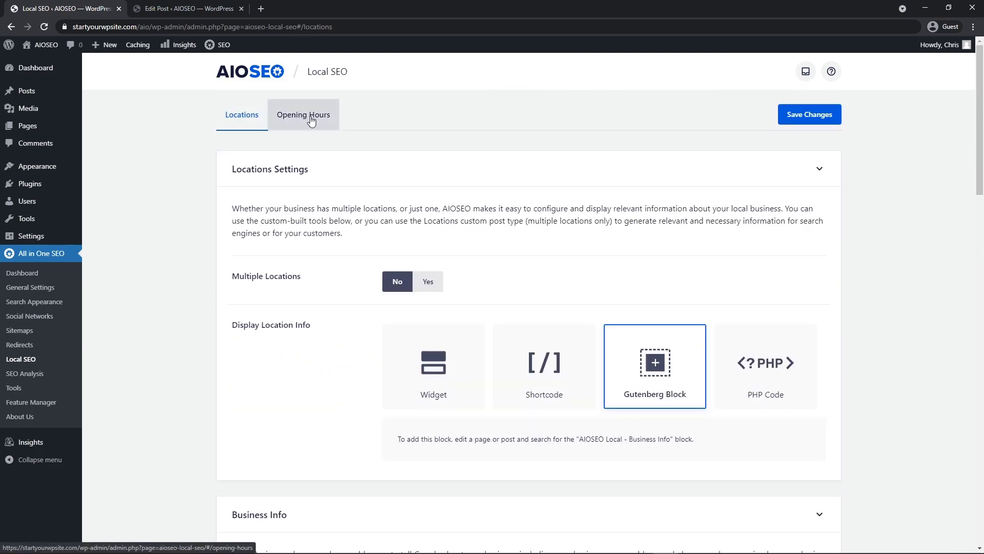
- Save the Opening Hours with Show Opening Hours on and every day 09:00 AM–5:00 PM
click(311, 121)
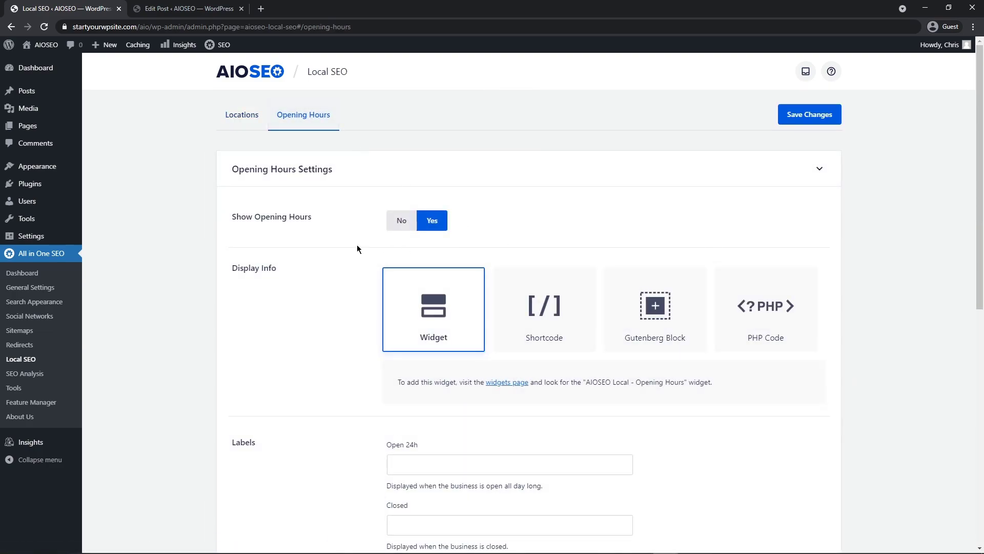
scroll(590, 374, down, 1)
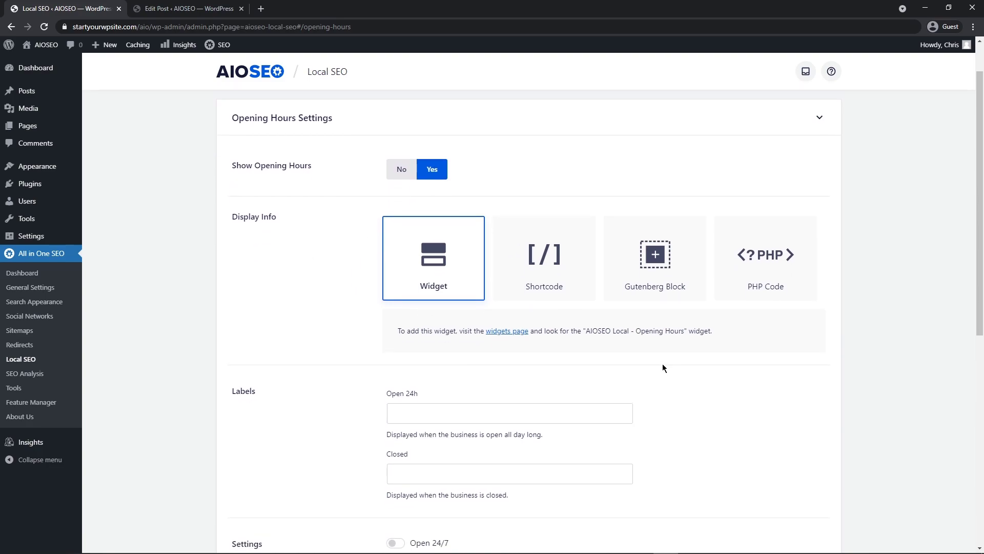
drag(637, 330, 683, 330)
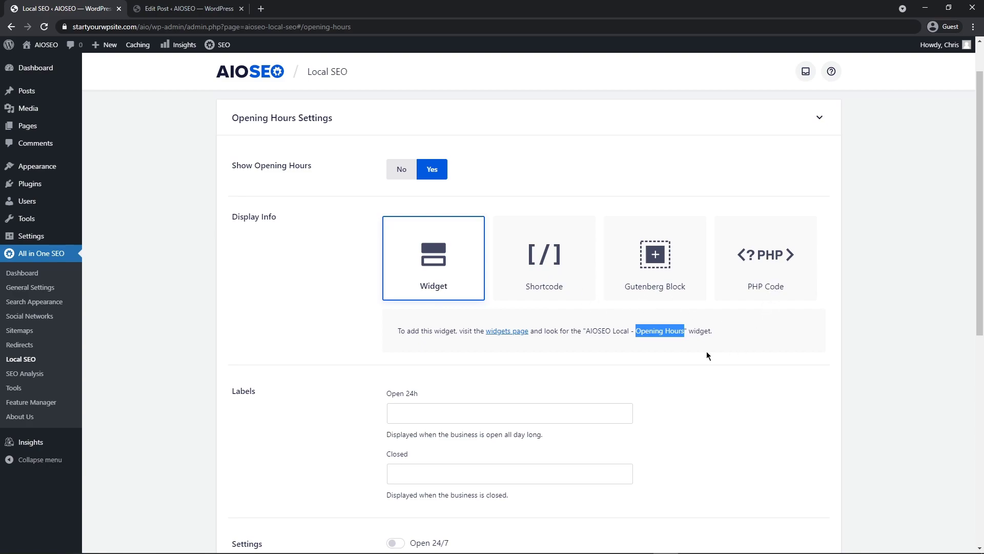
scroll(736, 343, down, 5)
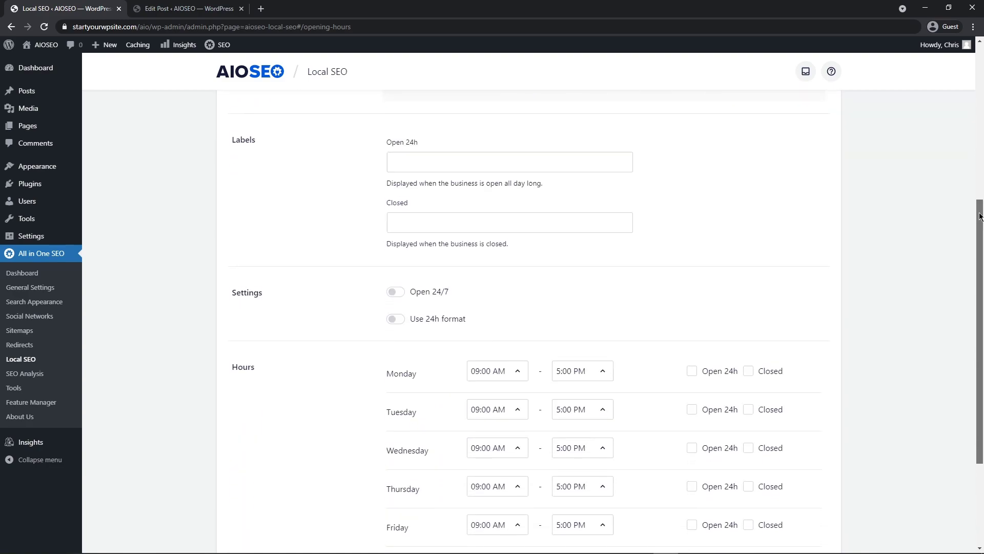
drag(980, 216, 977, 299)
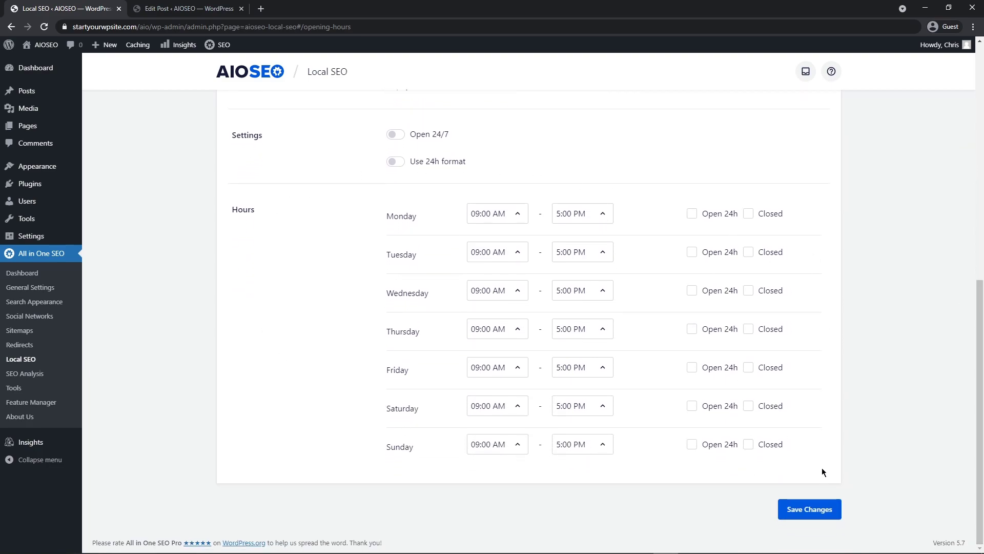
click(816, 515)
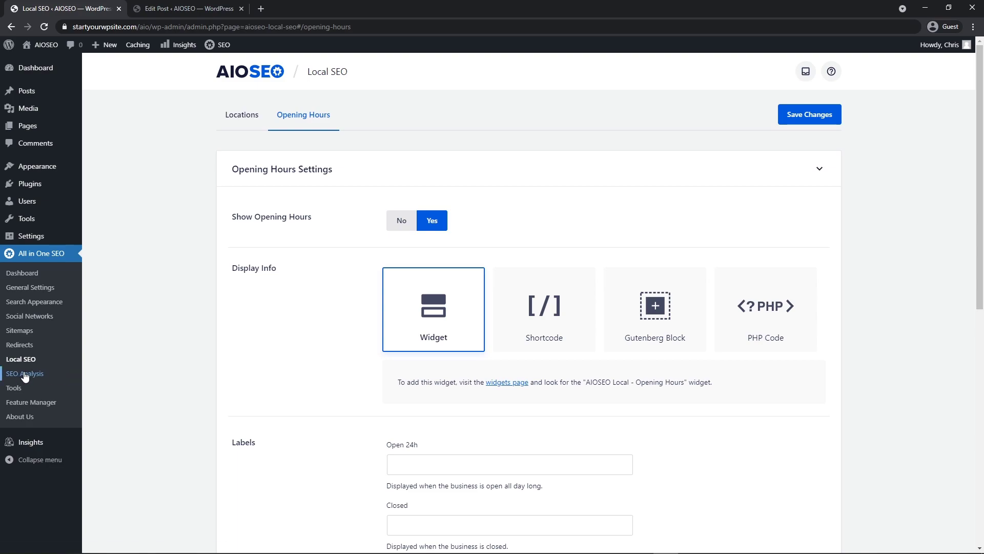
- Check the 78/100 site score in SEO Analysis and filter to the 5 critical issues
click(25, 374)
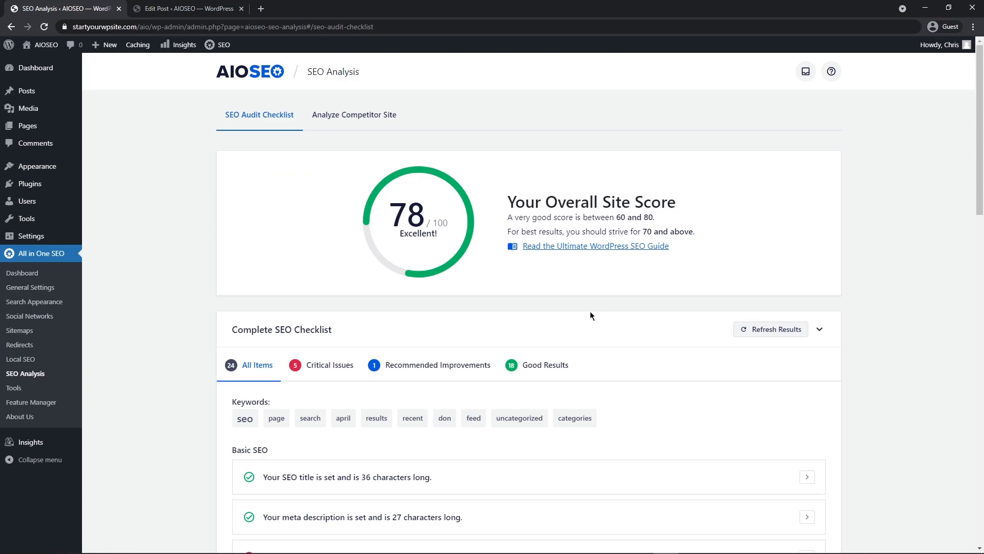
drag(508, 202, 678, 203)
click(517, 294)
scroll(888, 271, down, 4)
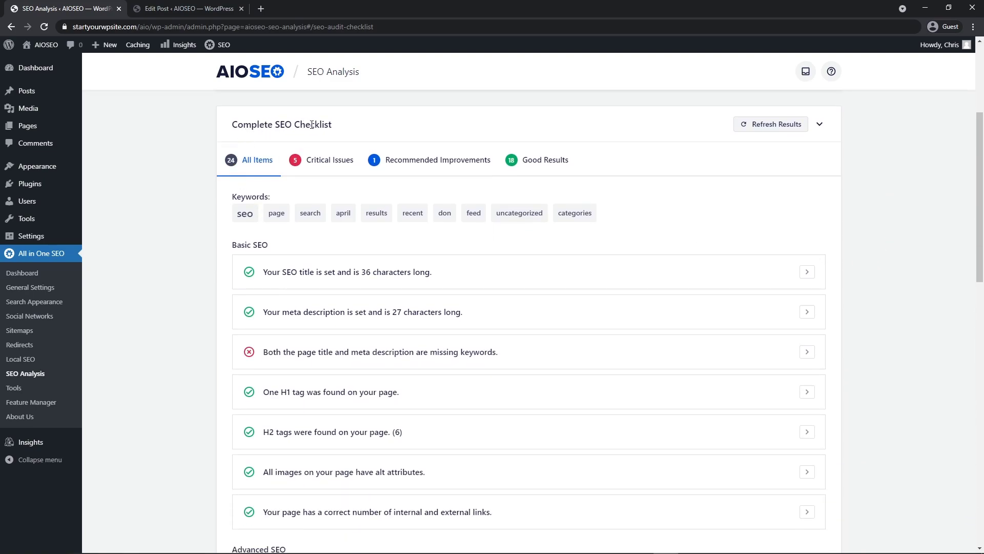
click(329, 162)
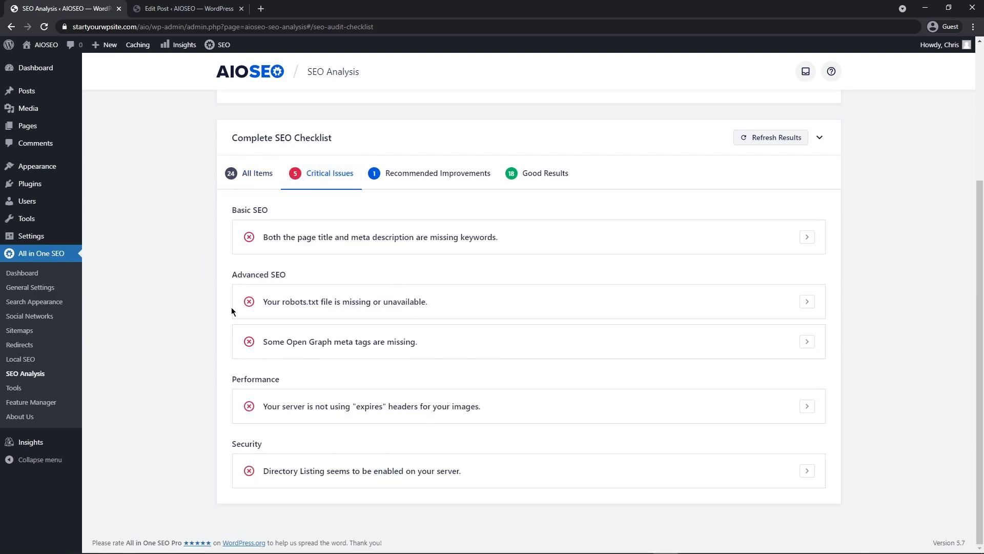
scroll(424, 211, up, 4)
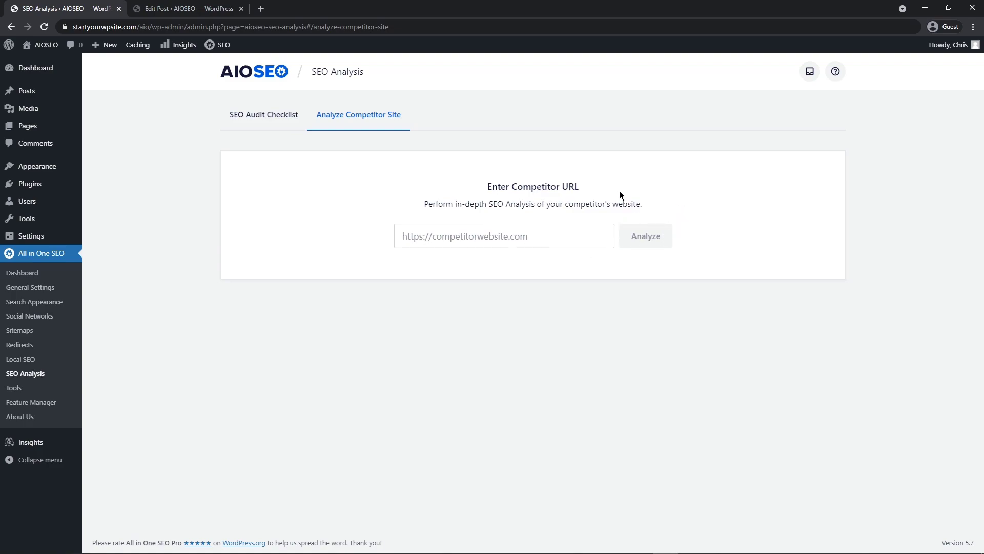
- Look over the Robots.txt Editor and Import/Export tools, then go to General Settings' Access Control
click(13, 388)
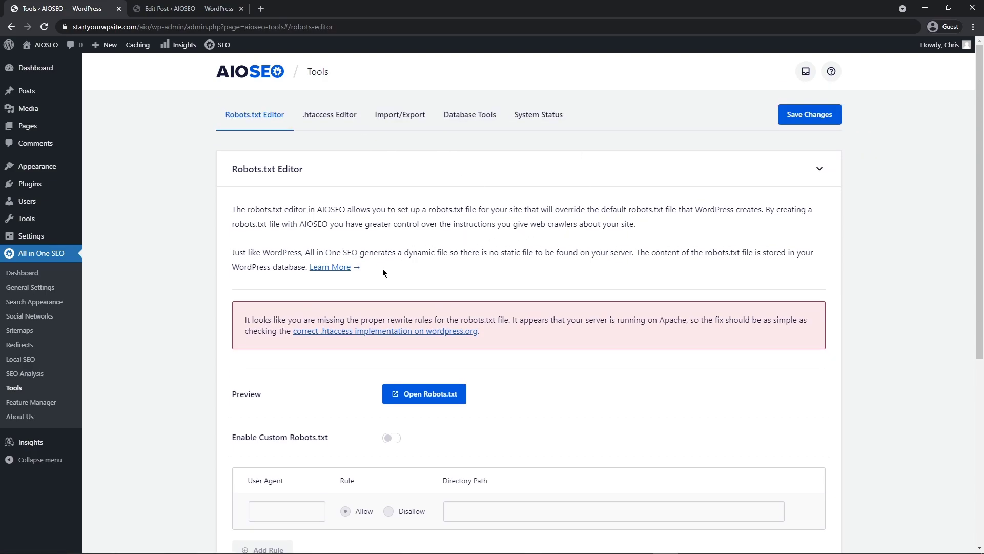
drag(384, 273, 233, 210)
click(386, 241)
click(400, 114)
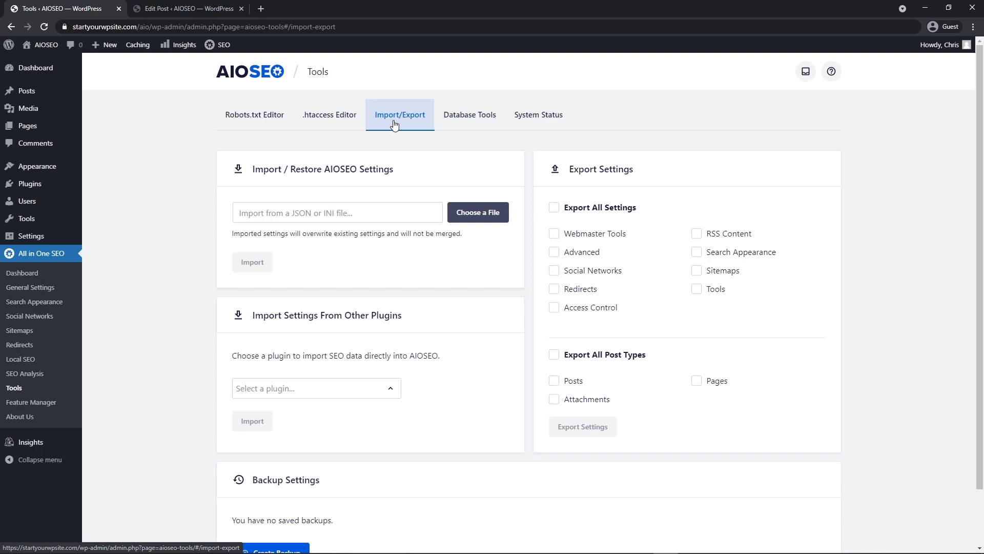
scroll(675, 374, down, 2)
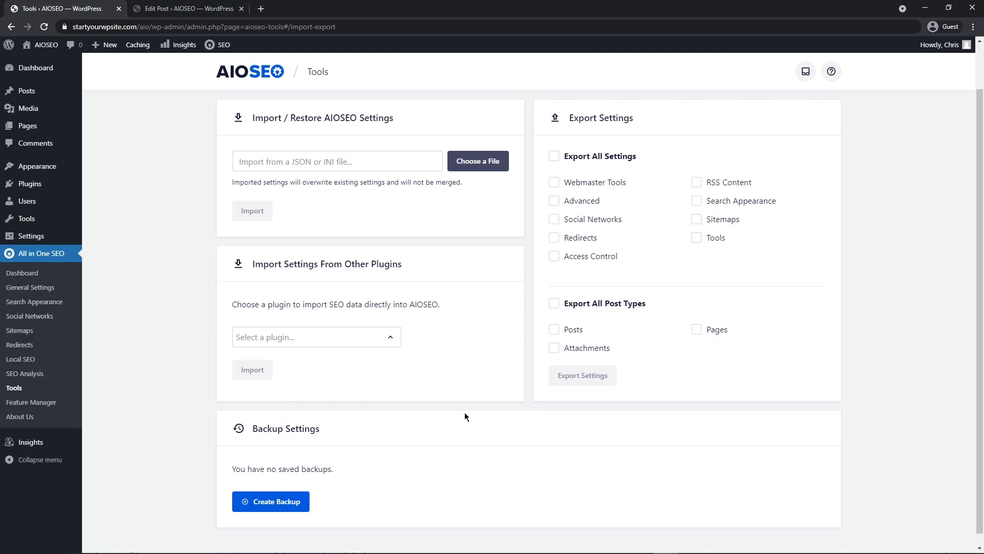
click(29, 287)
click(468, 118)
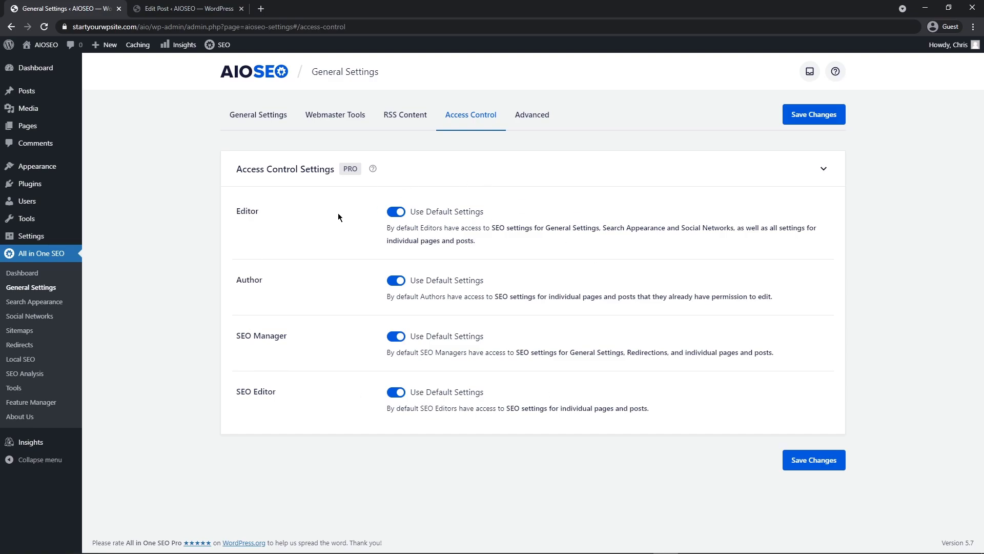
- Turn off Editor's default settings and uncheck General, Search Appearance and Social Networks Settings
click(396, 212)
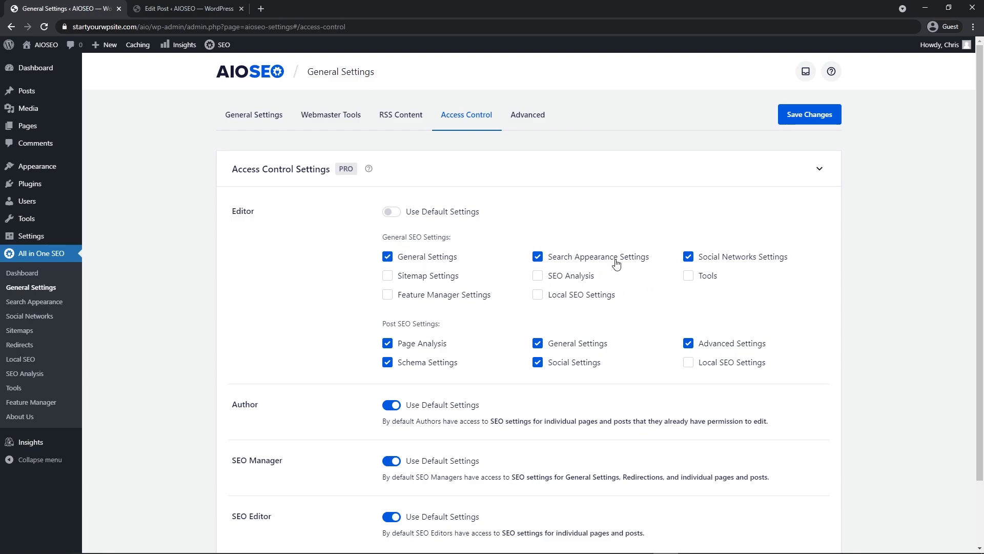
click(412, 260)
click(560, 258)
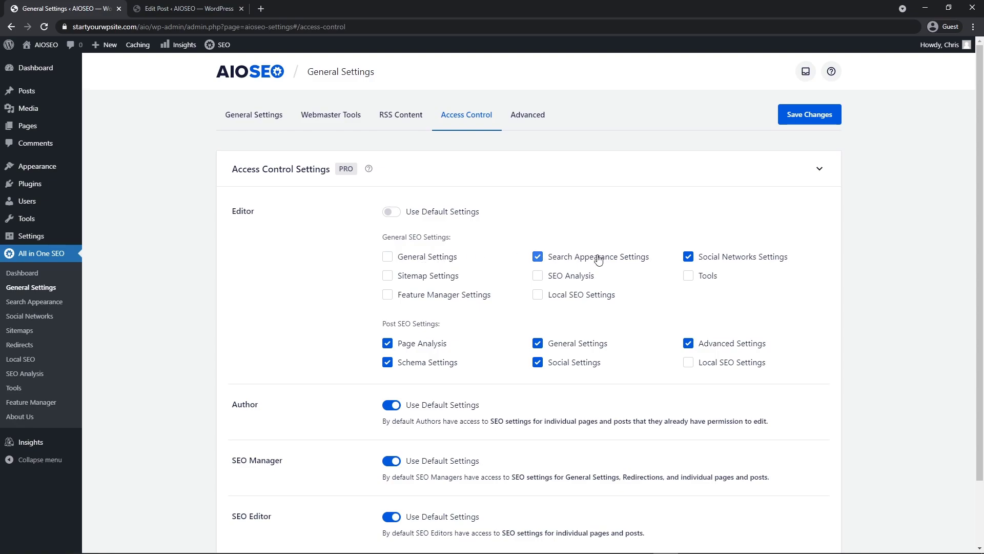
click(743, 259)
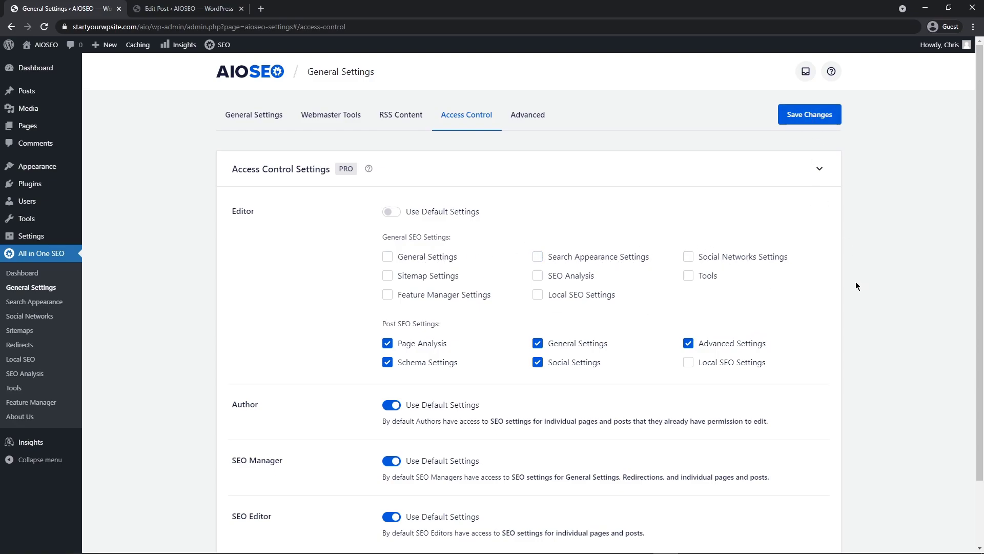